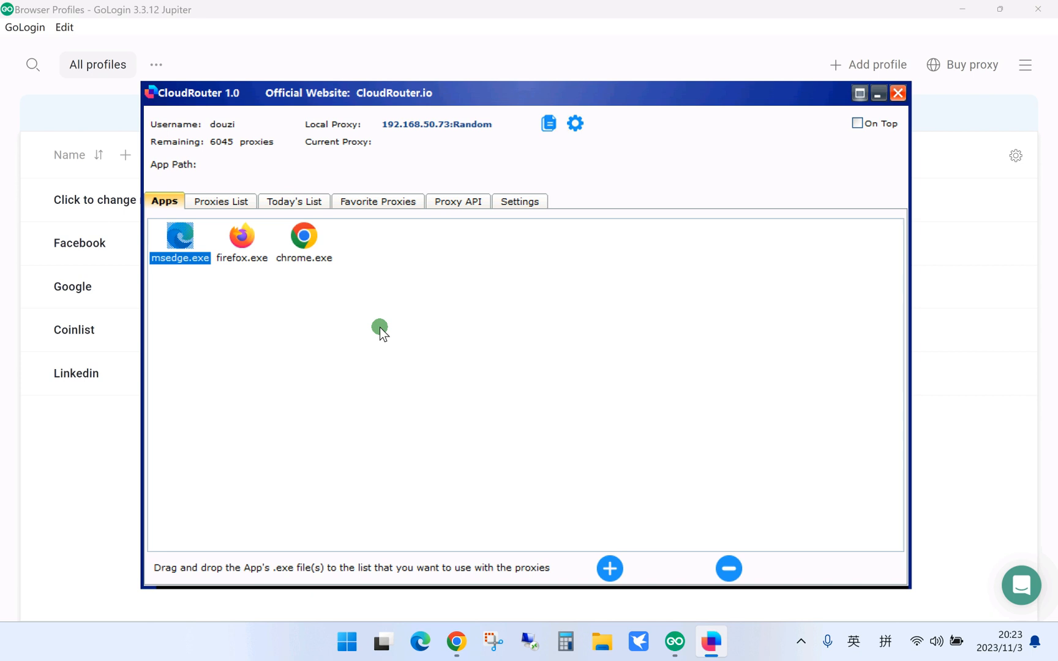
{"action": "mouse_move", "coordinate": [358, 101]}
{"action": "left_mouse_down"}
{"action": "mouse_move", "coordinate": [387, 101]}
{"action": "mouse_move", "coordinate": [366, 103]}
{"action": "left_mouse_up"}
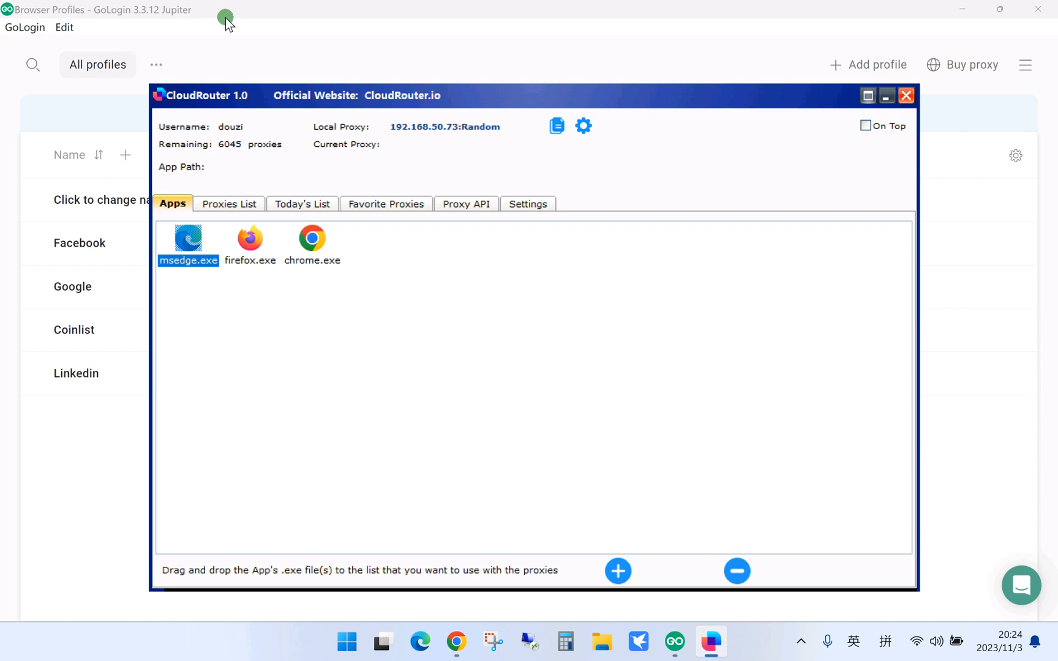
{"action": "left_click_drag", "start_coordinate": [249, 96], "coordinate": [230, 104]}
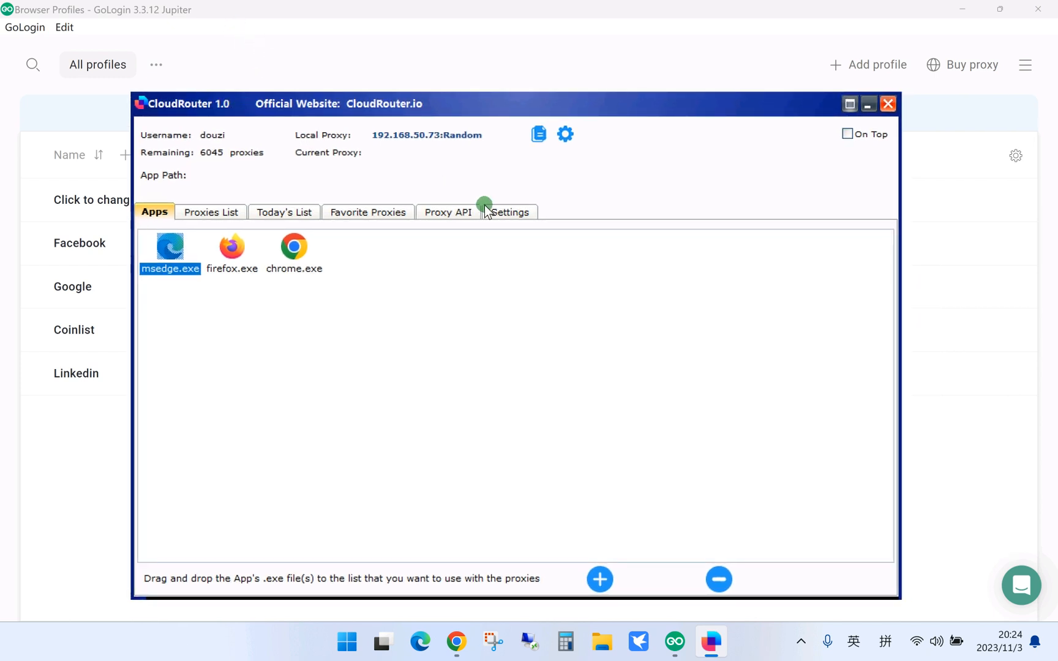
{"action": "mouse_move", "coordinate": [467, 113]}
{"action": "left_mouse_down"}
{"action": "mouse_move", "coordinate": [446, 122]}
{"action": "mouse_move", "coordinate": [459, 116]}
{"action": "left_mouse_up"}
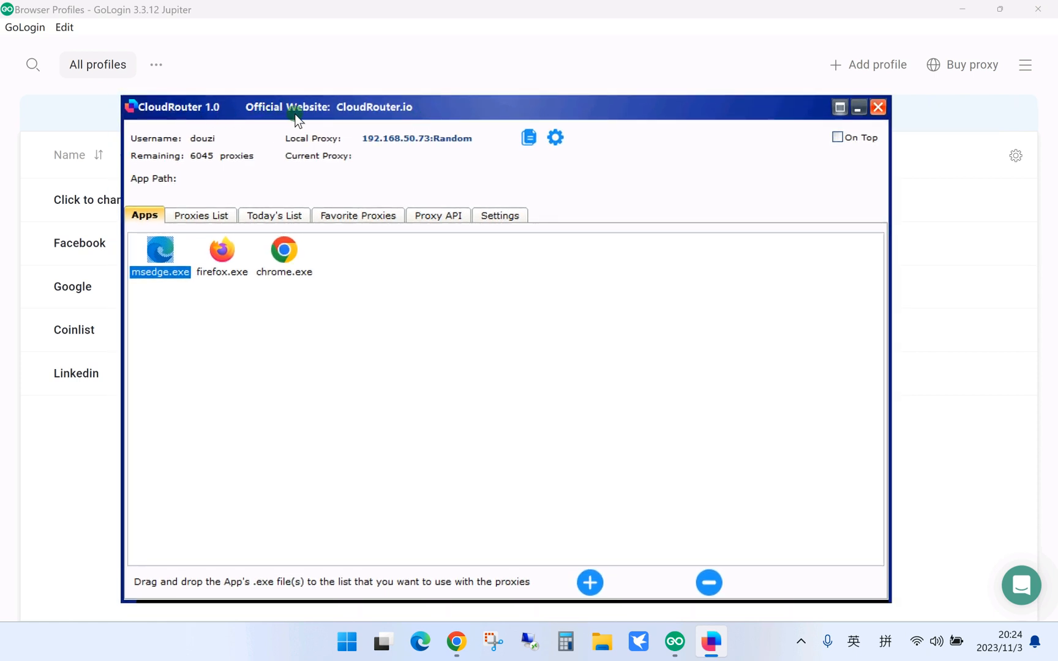
- Set the proxy port option to Custom and connect to the US proxy in Sedalia, MO, from the proxies list
{"action": "left_click", "coordinate": [489, 223]}
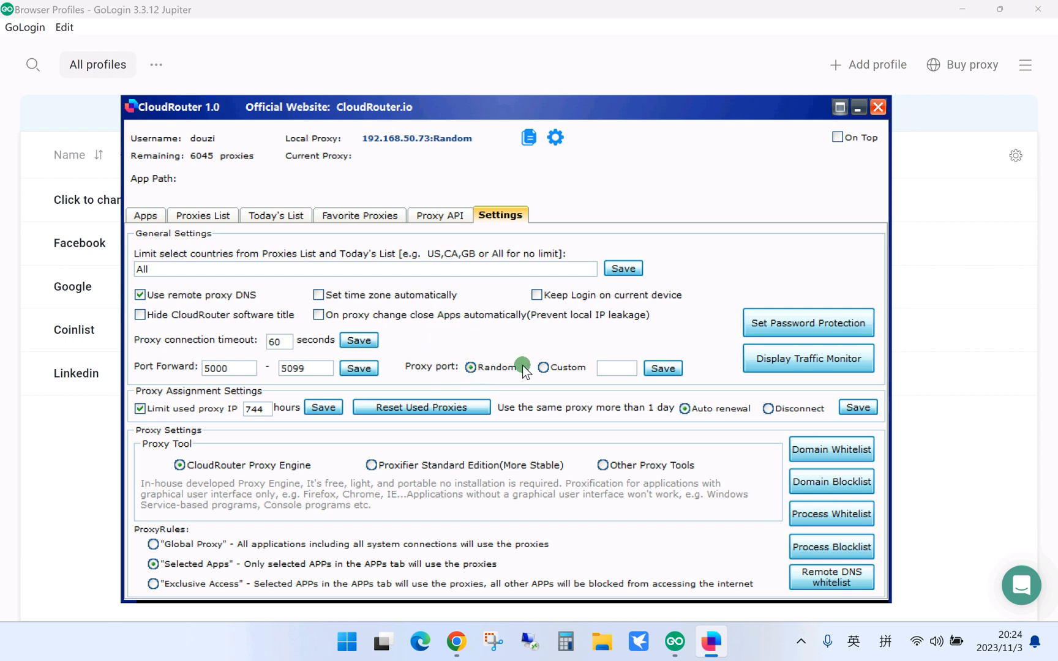
{"action": "left_click", "coordinate": [548, 368]}
{"action": "left_click", "coordinate": [208, 219]}
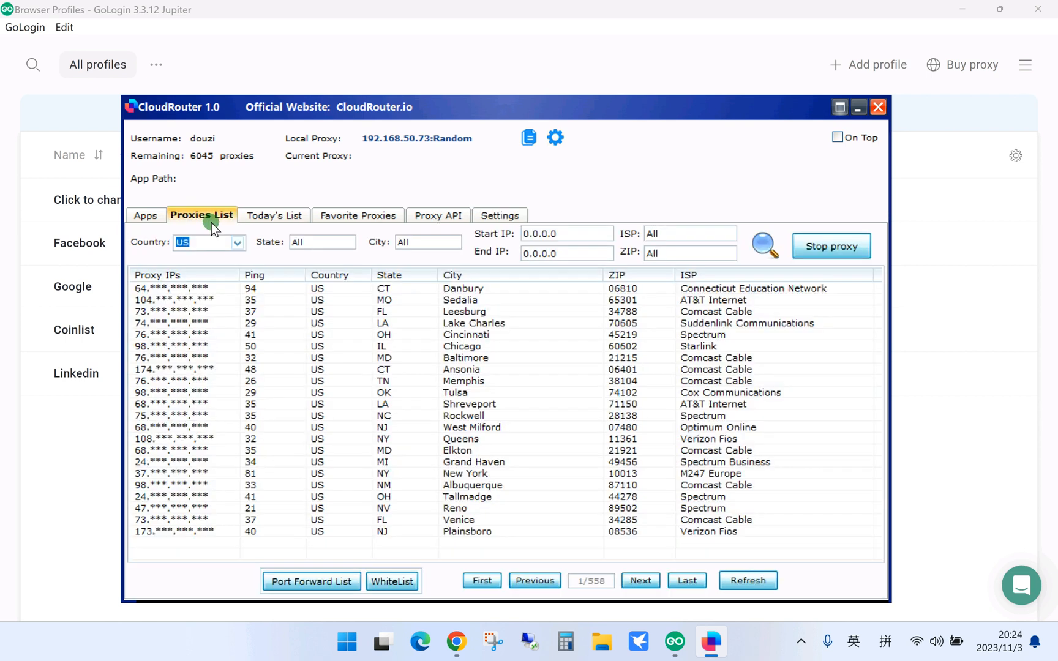
{"action": "double_click", "coordinate": [204, 299]}
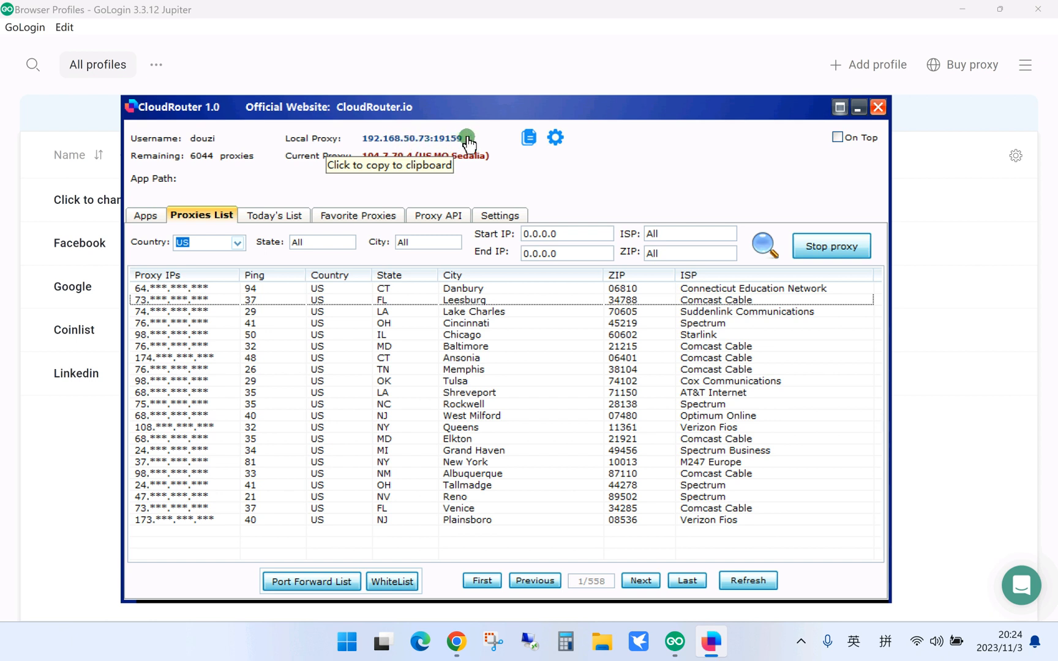
{"action": "left_click_drag", "start_coordinate": [351, 118], "coordinate": [346, 121]}
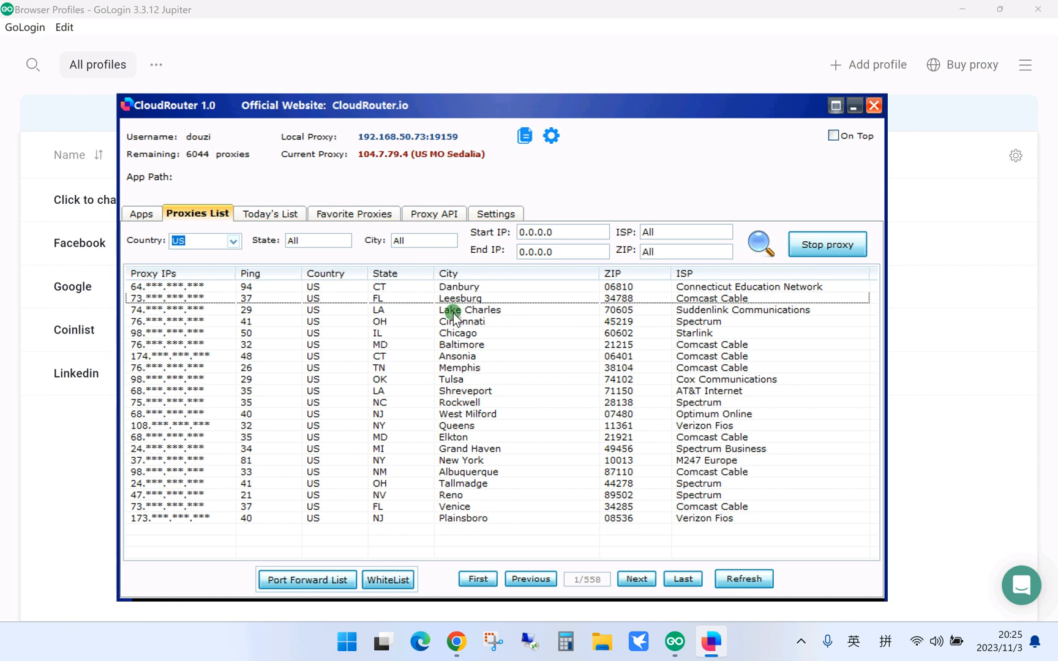
- Check the proxy port in the settings and return to the proxies list
{"action": "left_click", "coordinate": [493, 215]}
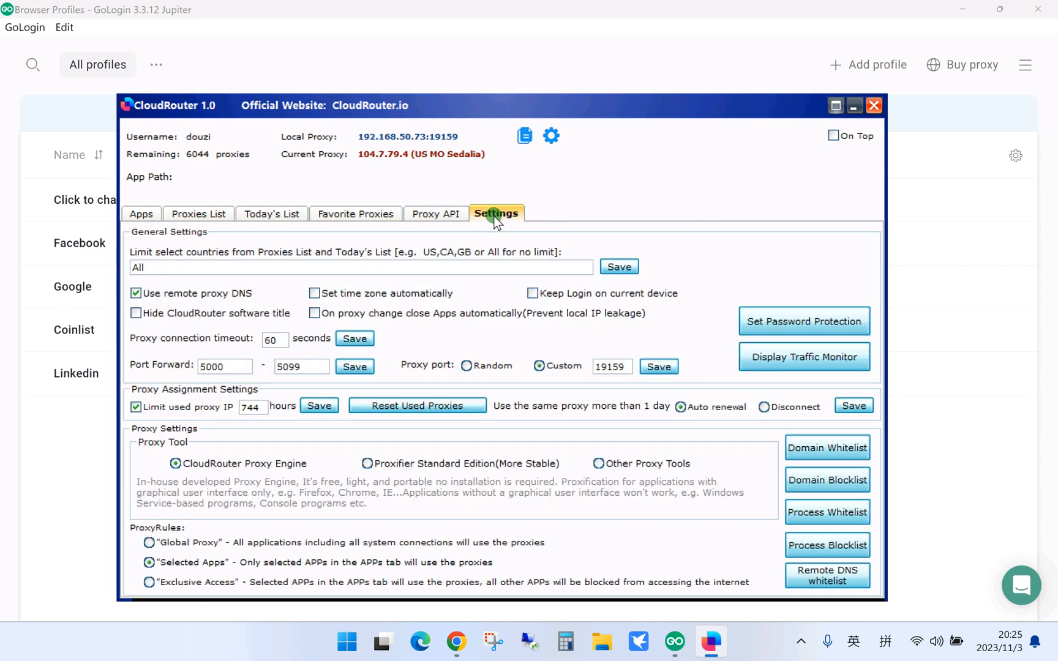
{"action": "left_click", "coordinate": [212, 214]}
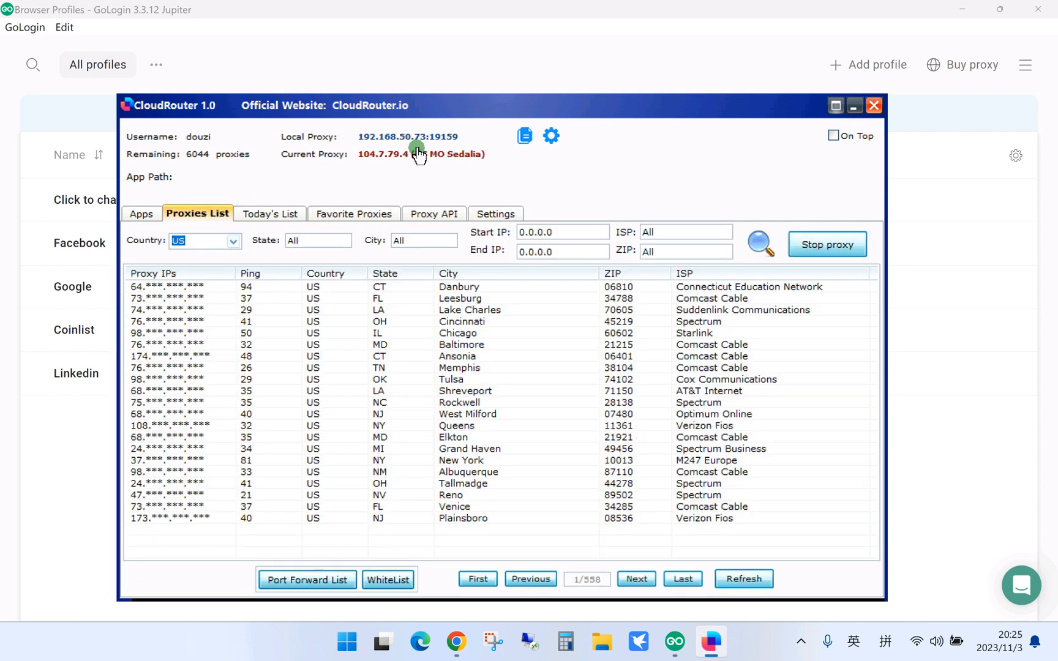
{"action": "mouse_move", "coordinate": [331, 113]}
{"action": "left_mouse_down"}
{"action": "mouse_move", "coordinate": [385, 109]}
{"action": "mouse_move", "coordinate": [315, 111]}
{"action": "left_mouse_up"}
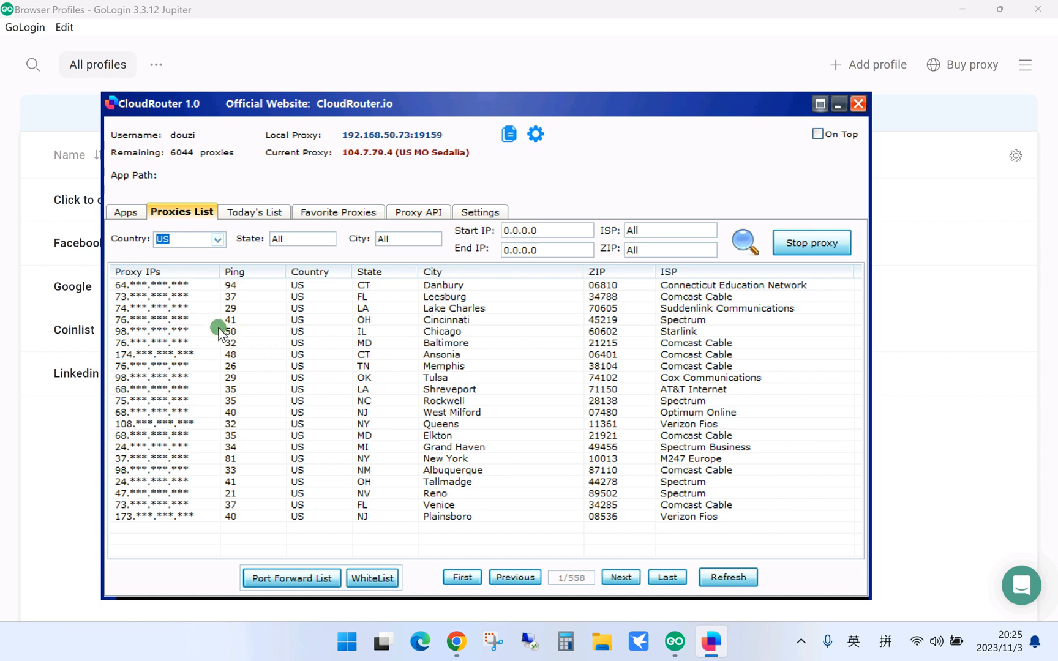
- Forward port 5000 to the US proxy in Lake Charles, LA
{"action": "left_click", "coordinate": [187, 309]}
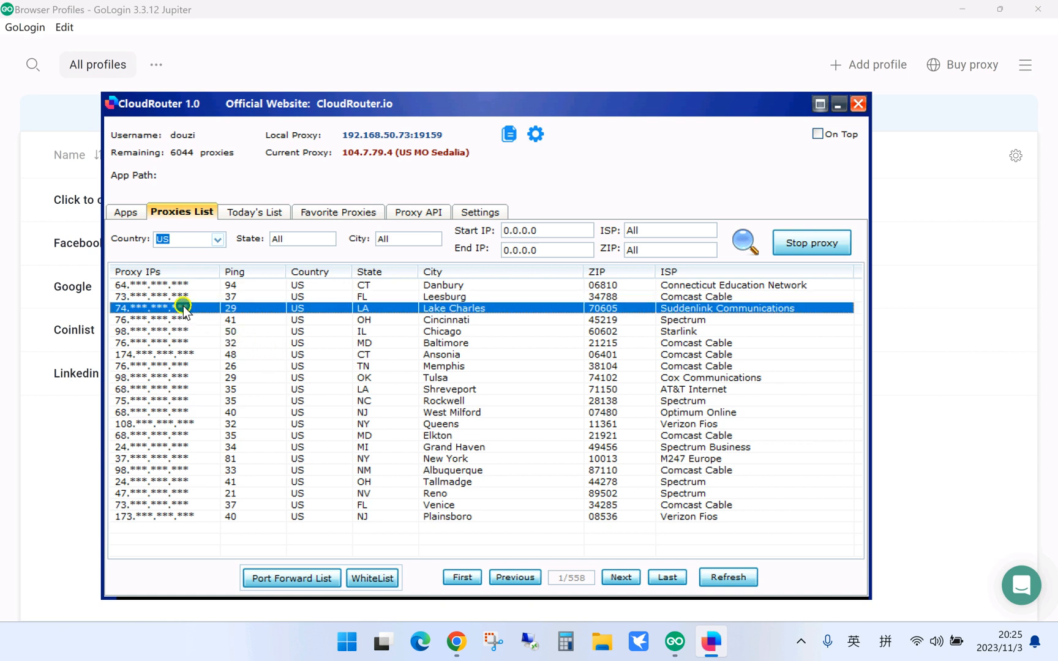
{"action": "right_click", "coordinate": [183, 306]}
{"action": "mouse_move", "coordinate": [265, 344]}
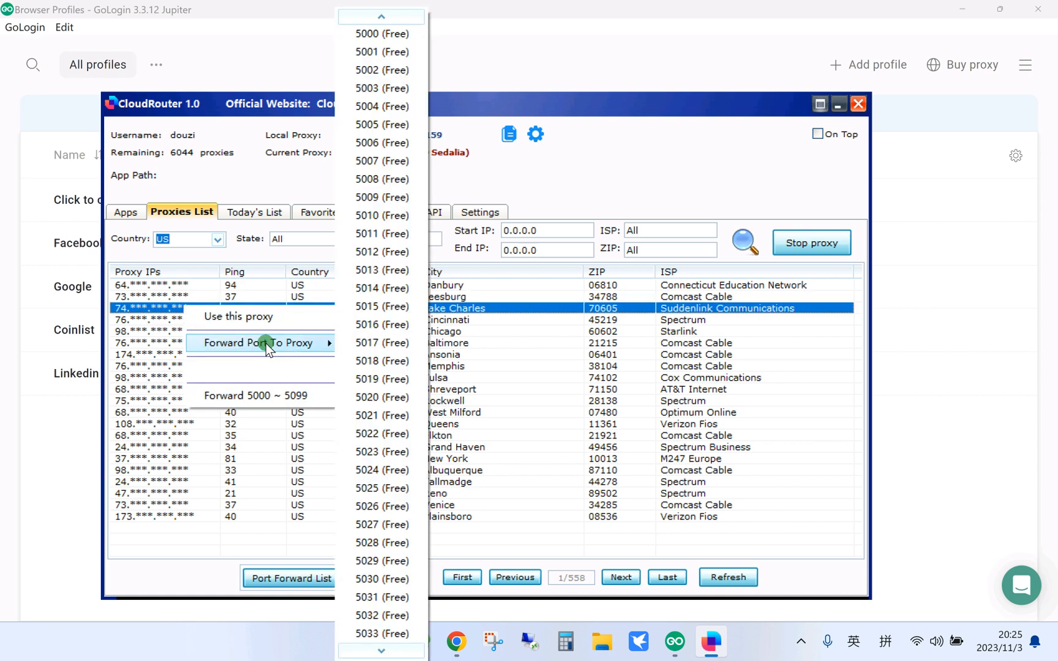
{"action": "right_click", "coordinate": [150, 306]}
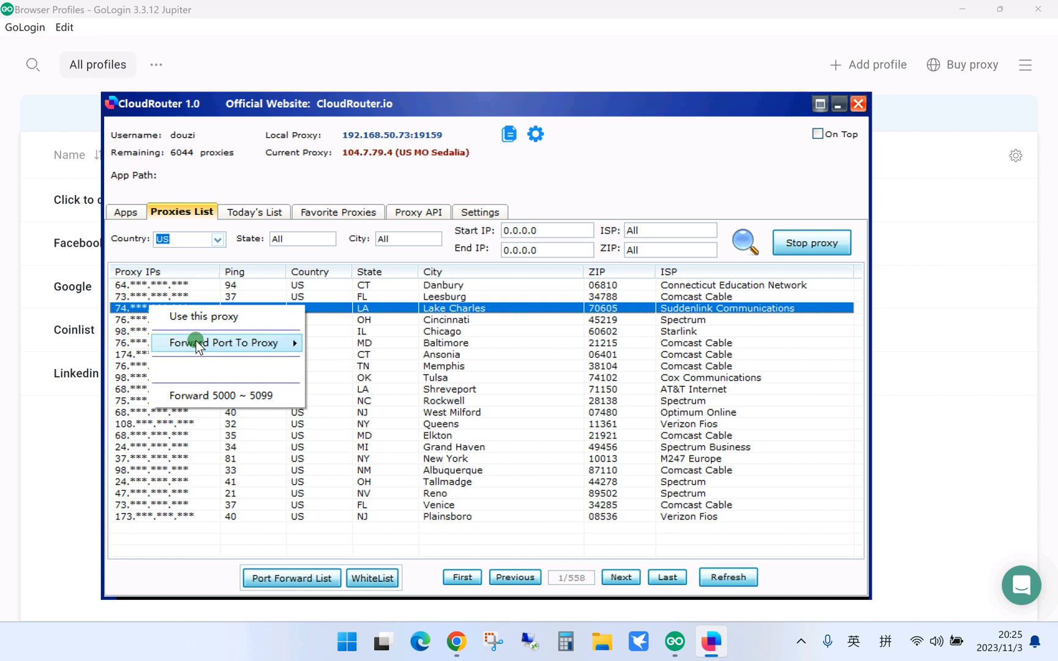
{"action": "mouse_move", "coordinate": [268, 344]}
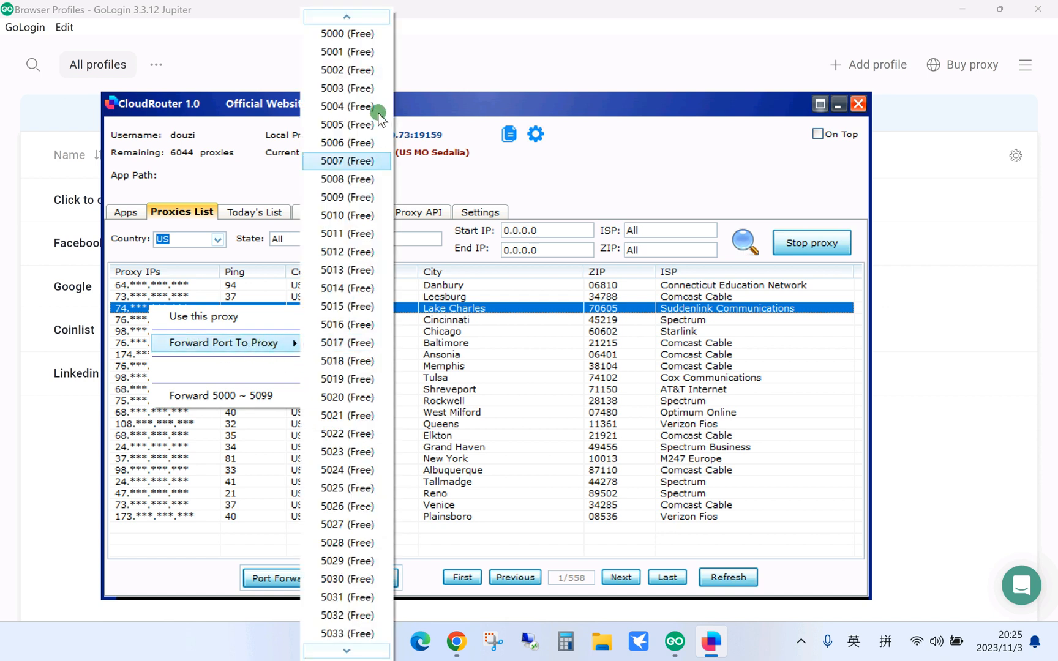
{"action": "left_click", "coordinate": [346, 34]}
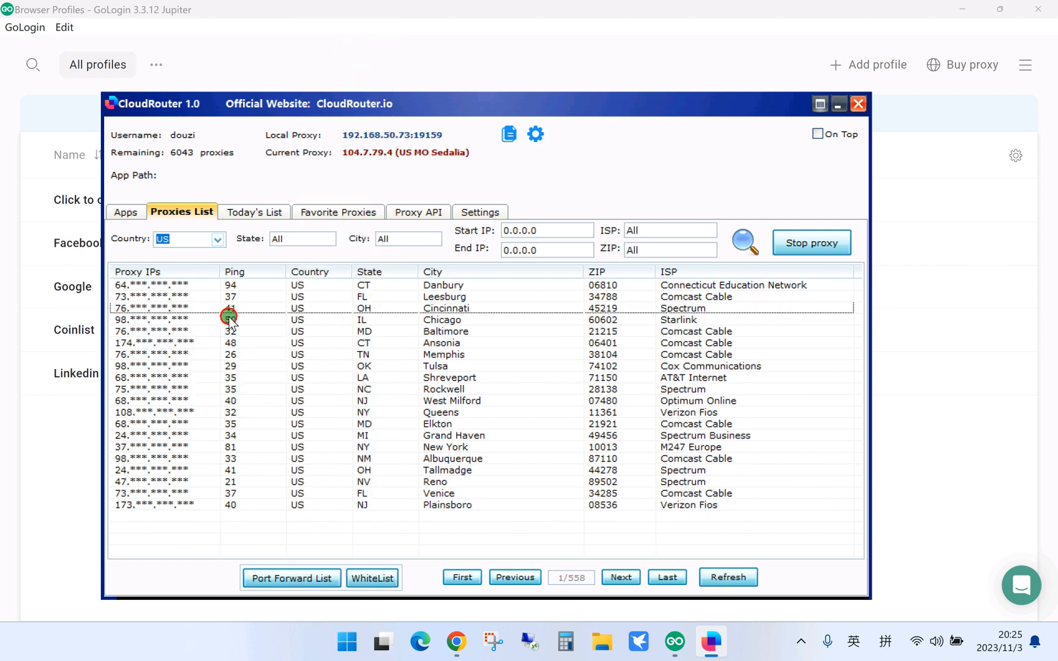
- Forward port 5001 to the US proxy in Chicago, IL
{"action": "right_click", "coordinate": [230, 319]}
{"action": "mouse_move", "coordinate": [339, 352]}
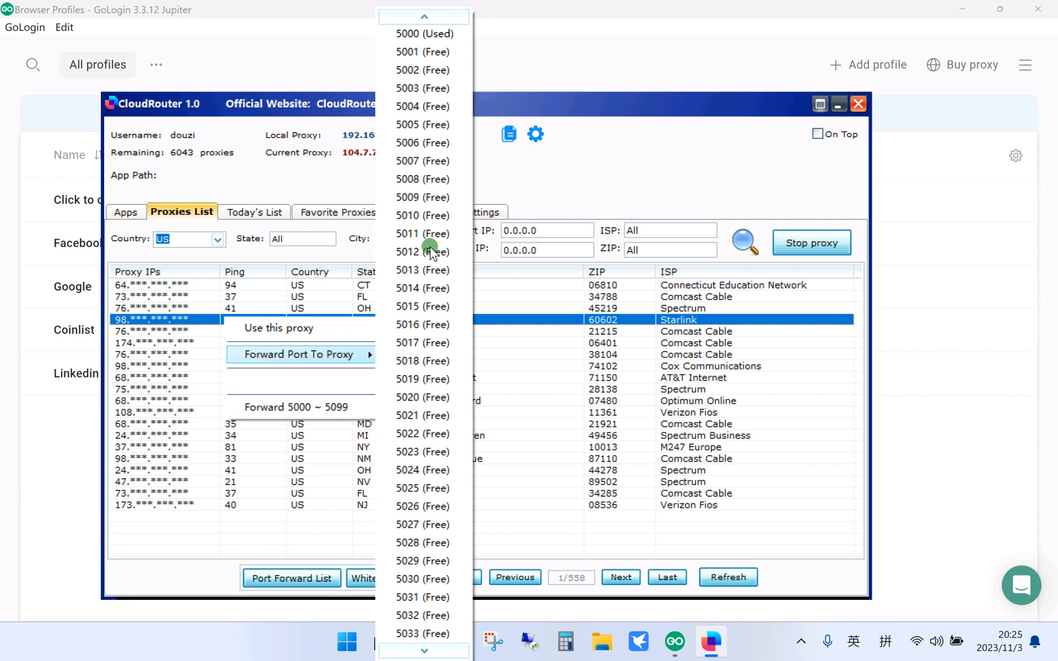
{"action": "left_click", "coordinate": [432, 52]}
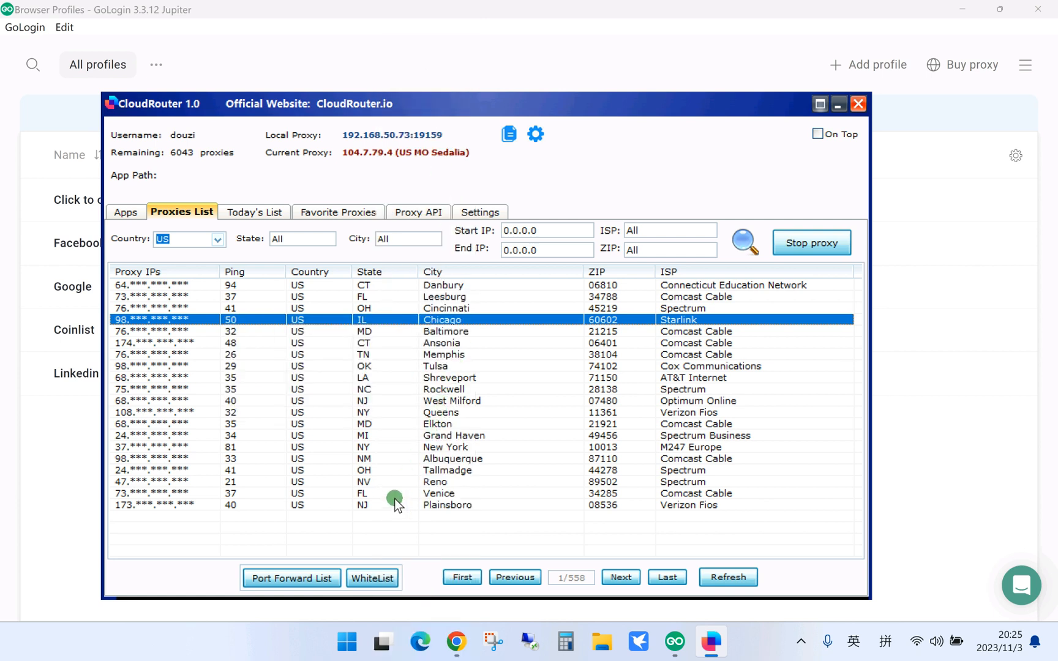
- Check the port assignments in the port forward list, then close it
{"action": "left_click", "coordinate": [302, 578]}
{"action": "left_click_drag", "start_coordinate": [310, 168], "coordinate": [370, 167]}
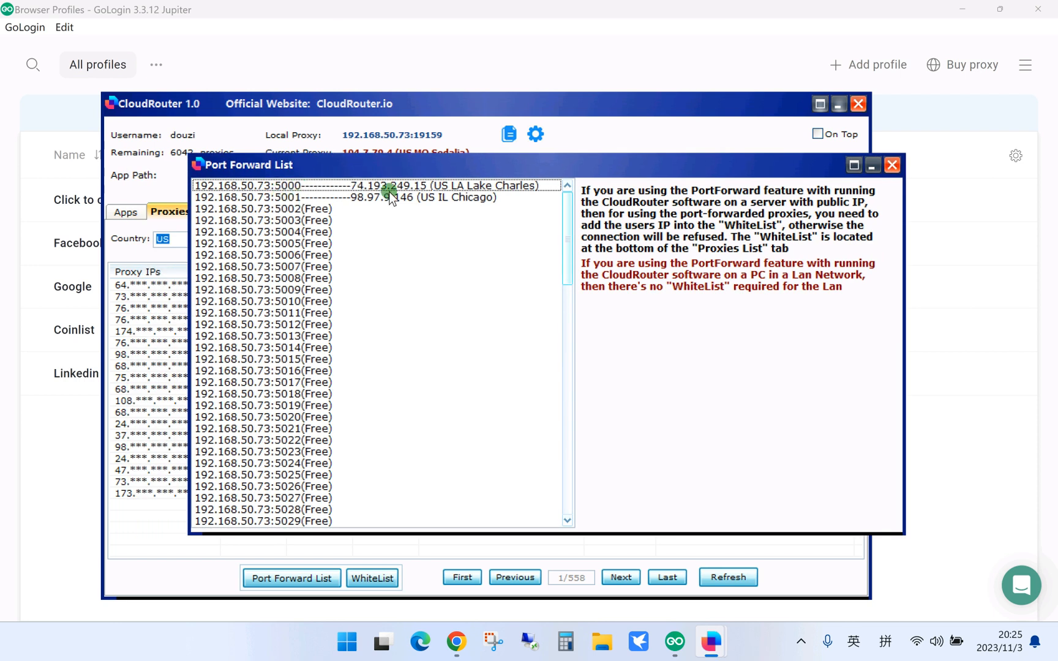
{"action": "left_click", "coordinate": [890, 165]}
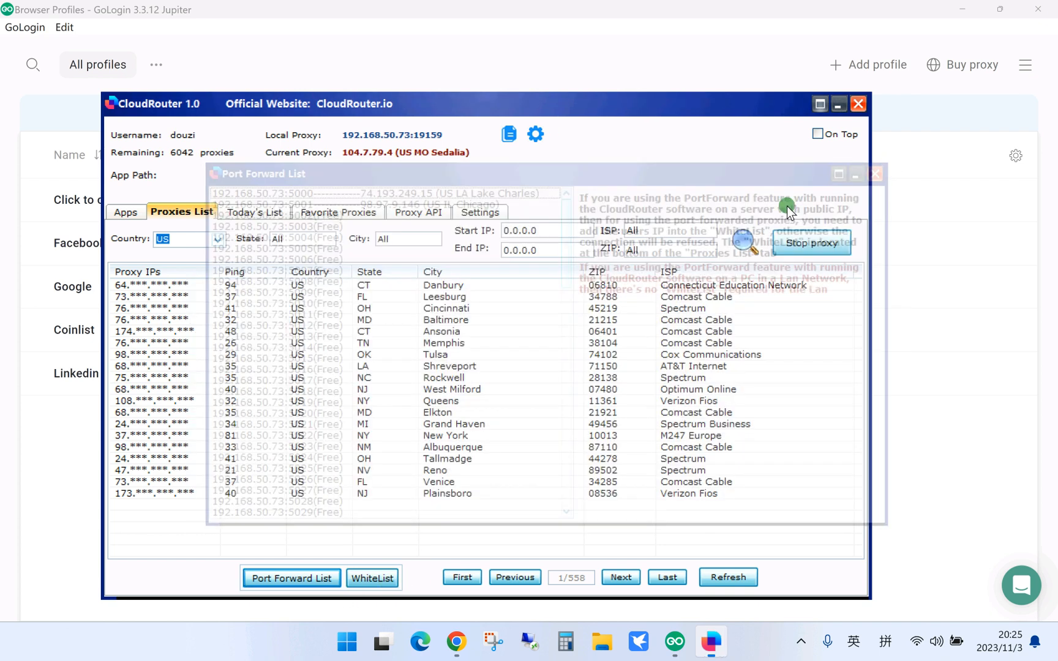
- Reopen the port forward list and copy the IP:Port of the entry for port 5000
{"action": "left_click", "coordinate": [263, 583]}
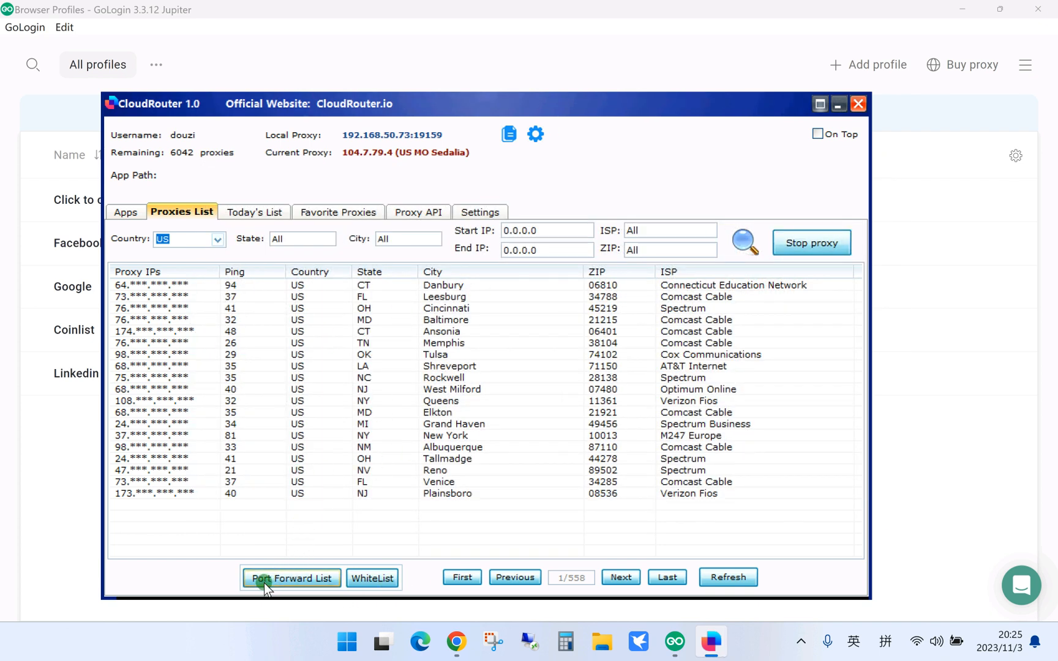
{"action": "left_click", "coordinate": [201, 200]}
{"action": "left_click", "coordinate": [196, 188]}
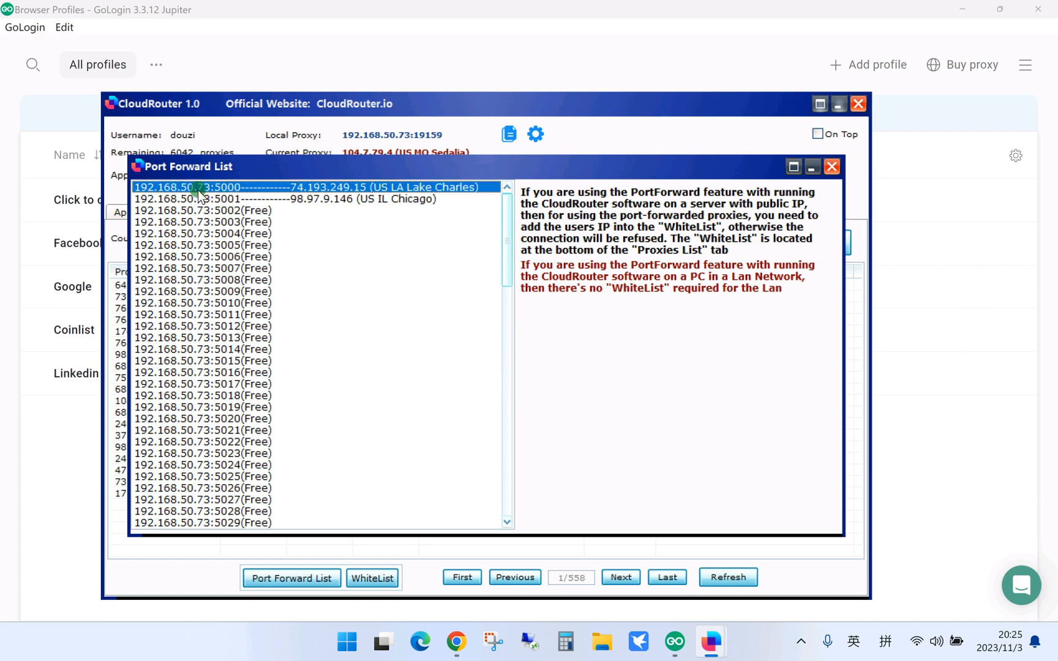
{"action": "right_click", "coordinate": [197, 190]}
{"action": "left_click", "coordinate": [181, 192]}
{"action": "left_click", "coordinate": [215, 199]}
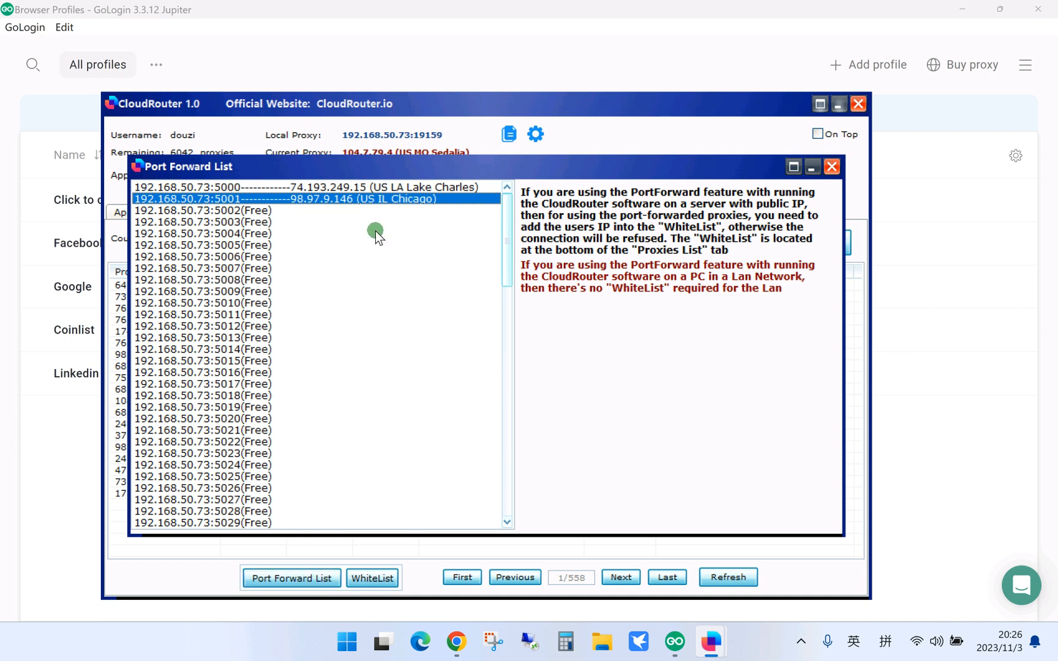
{"action": "left_click", "coordinate": [255, 185]}
{"action": "right_click", "coordinate": [232, 186]}
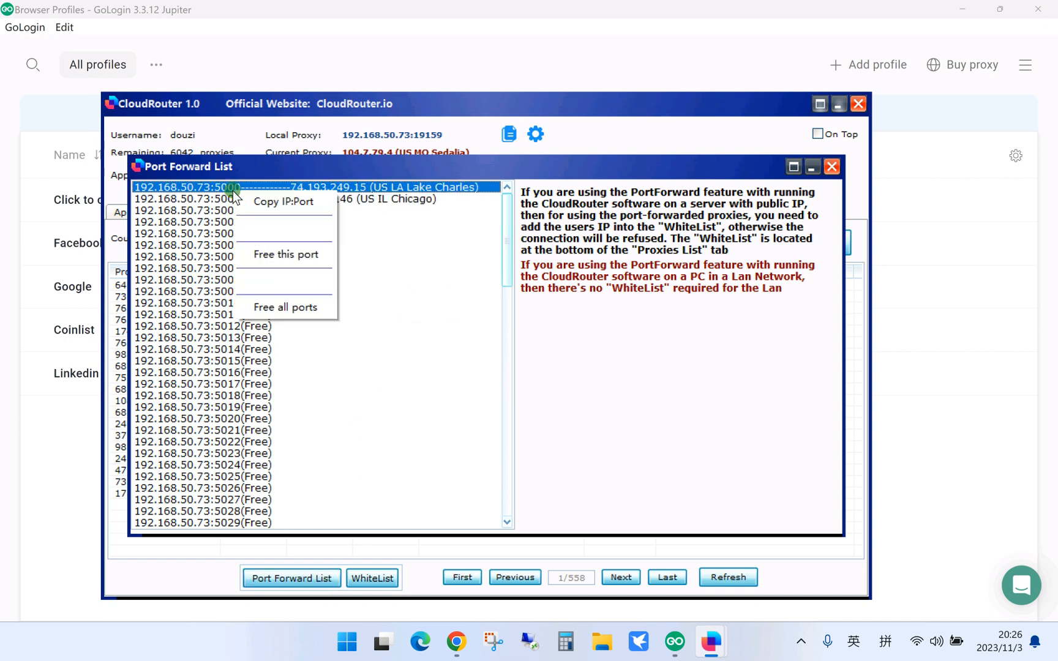
{"action": "left_click", "coordinate": [278, 201]}
- View the available actions for the port 5001 entry and close the port forward list
{"action": "left_click", "coordinate": [222, 199]}
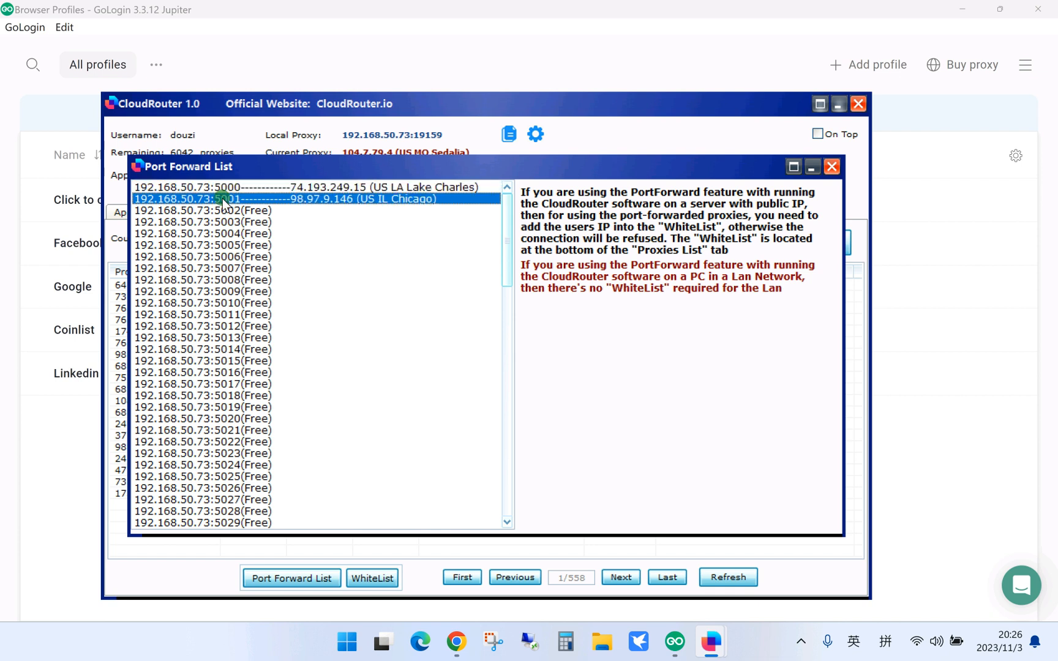
{"action": "right_click", "coordinate": [203, 199]}
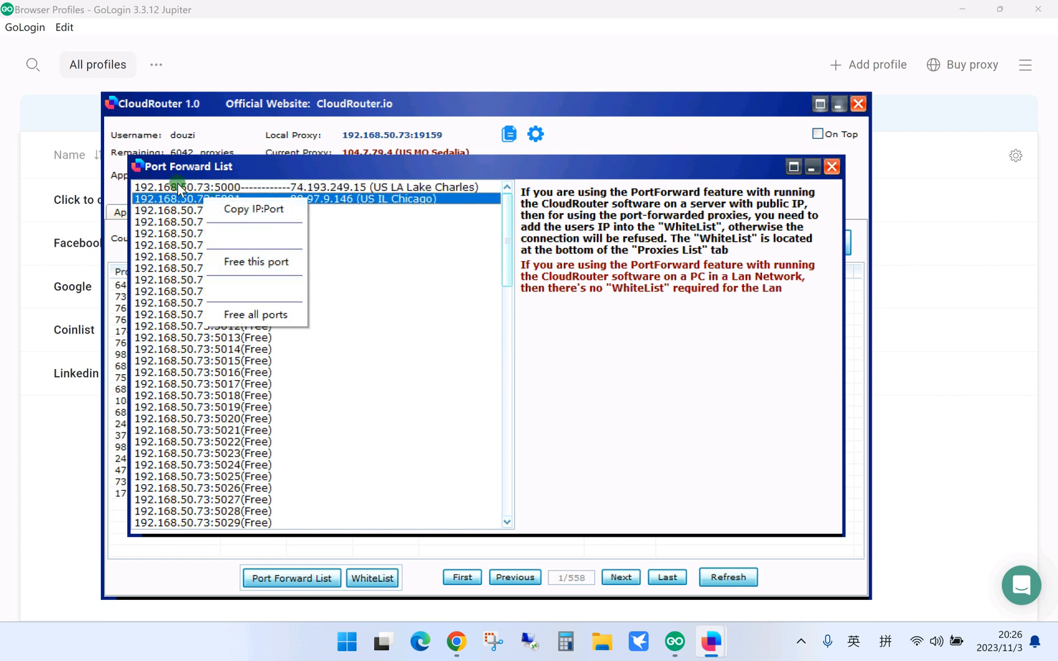
{"action": "left_click", "coordinate": [248, 262]}
{"action": "left_click_drag", "start_coordinate": [245, 164], "coordinate": [297, 169]}
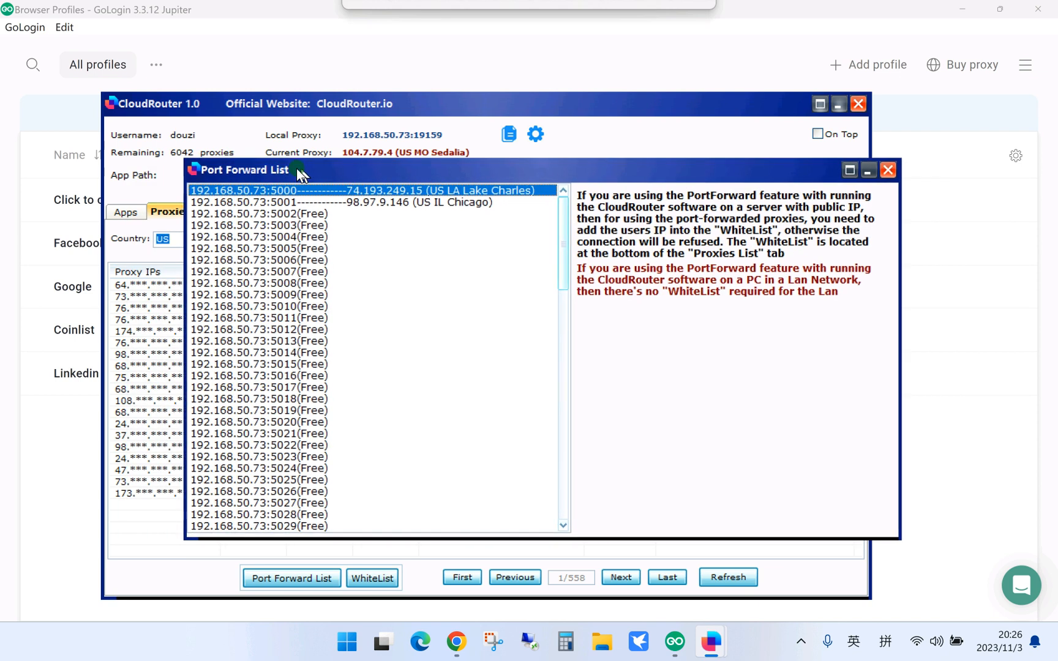
{"action": "left_click", "coordinate": [888, 170]}
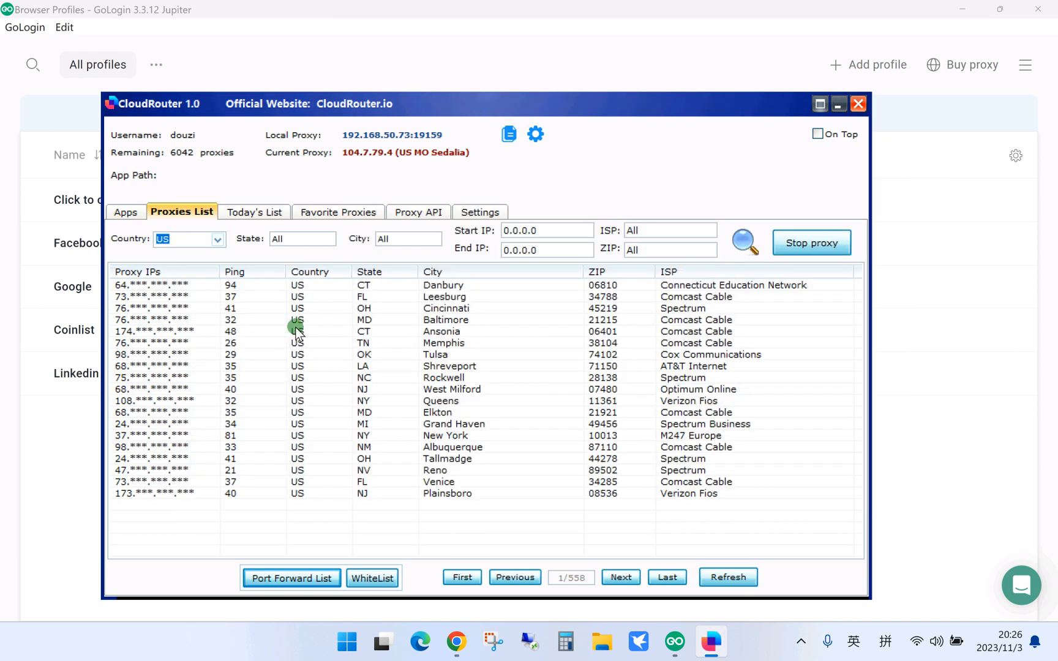
- Reassign port 5000 by forwarding it to the US proxy in Ansonia, CT
{"action": "right_click", "coordinate": [283, 331]}
{"action": "left_click", "coordinate": [385, 359]}
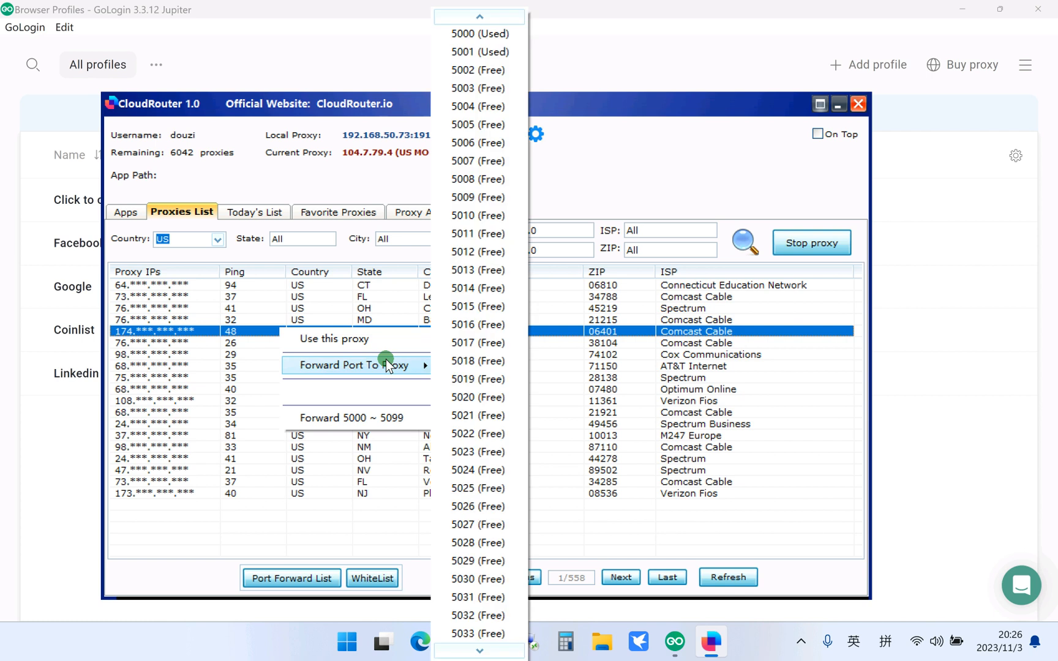
{"action": "left_click", "coordinate": [480, 42]}
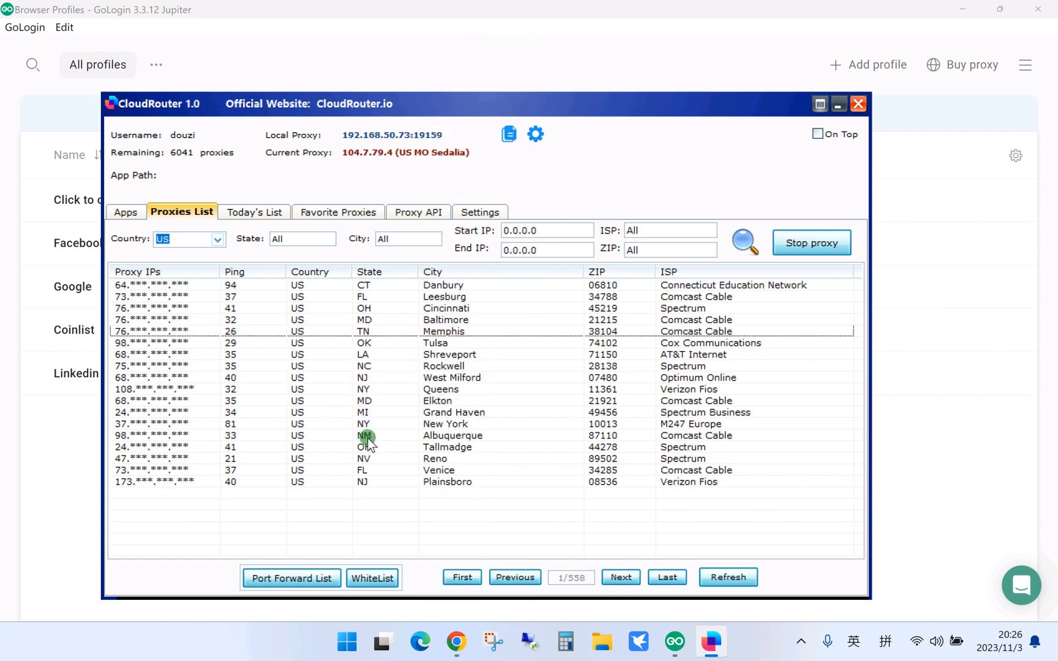
- Examine which proxies are assigned to ports 5000 and 5001 in the port forward list
{"action": "left_click", "coordinate": [306, 576]}
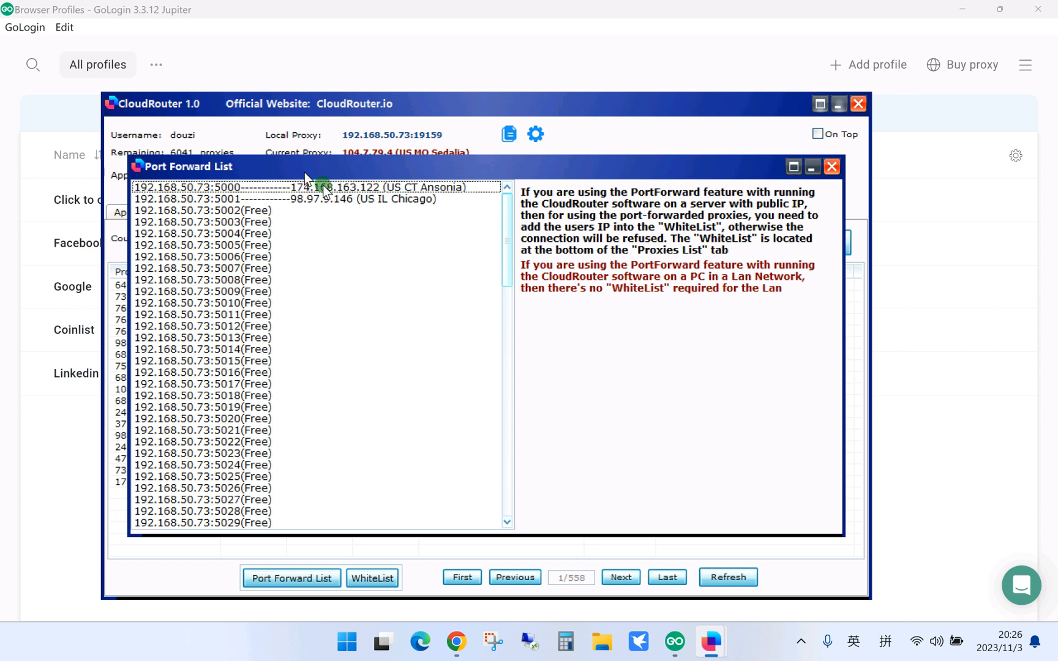
{"action": "left_click", "coordinate": [271, 207]}
{"action": "left_click", "coordinate": [260, 220]}
{"action": "left_click", "coordinate": [283, 209]}
{"action": "left_click_drag", "start_coordinate": [292, 187], "coordinate": [285, 199]}
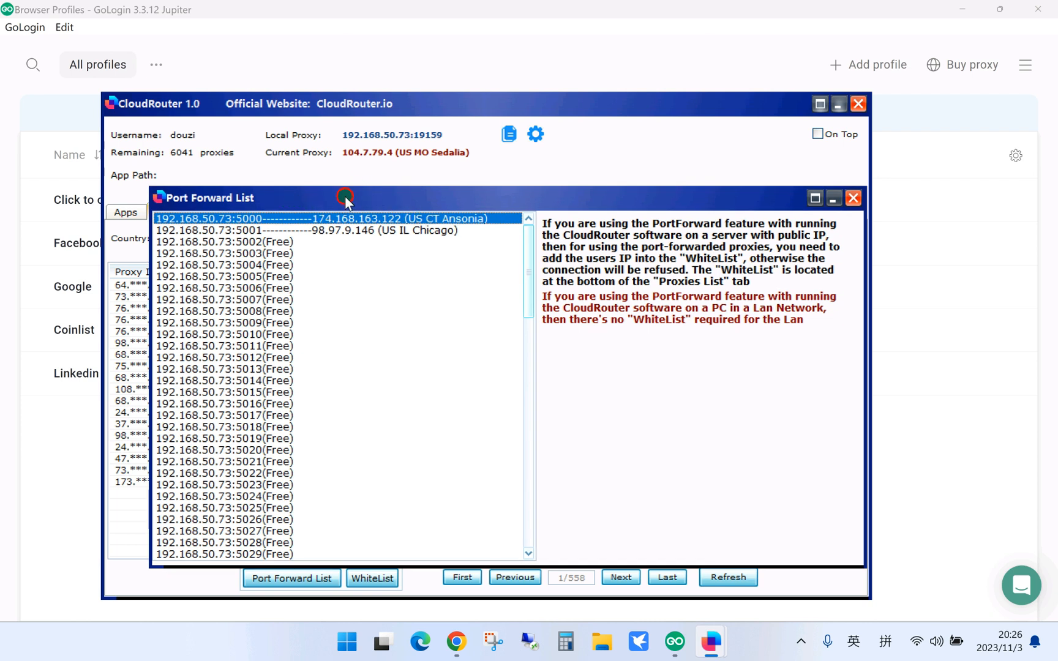
{"action": "left_click_drag", "start_coordinate": [345, 199], "coordinate": [331, 222]}
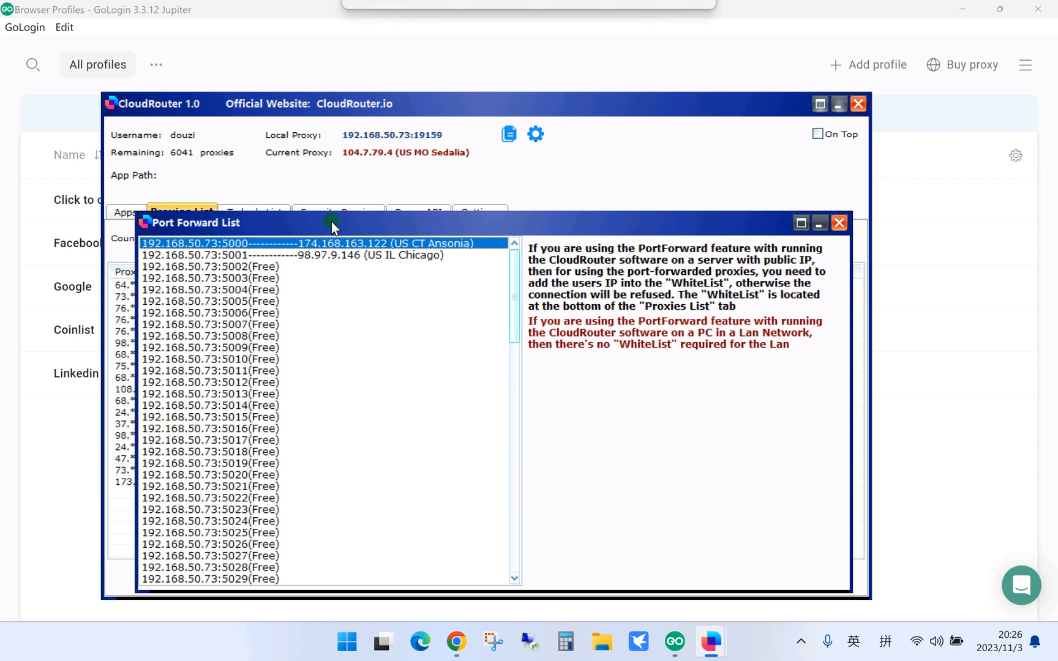
{"action": "left_click", "coordinate": [236, 256]}
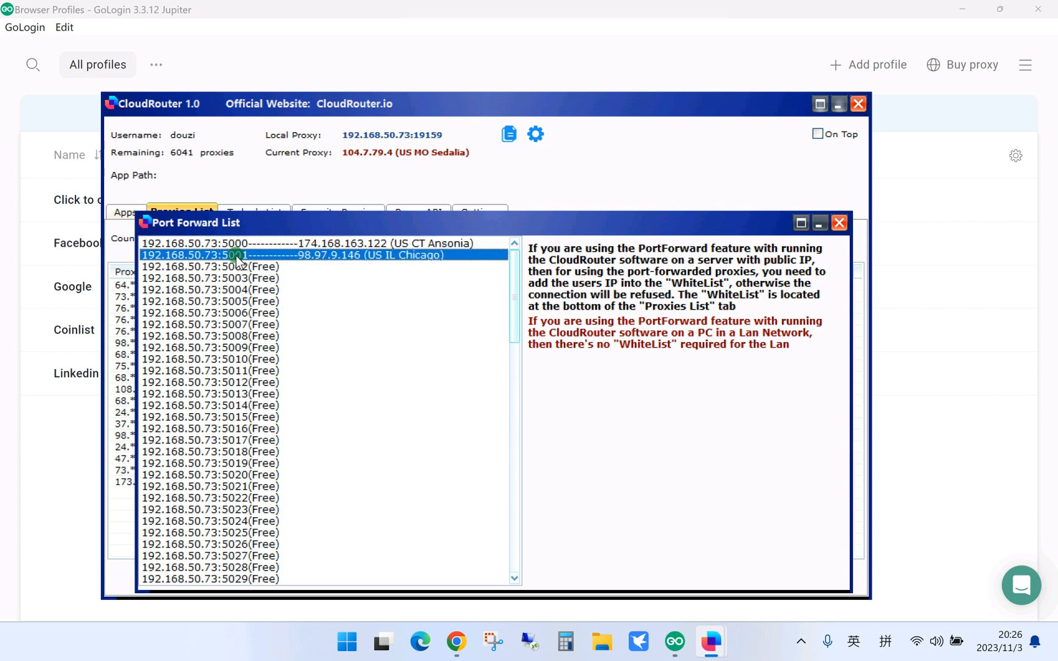
{"action": "left_click", "coordinate": [280, 243]}
{"action": "left_click_drag", "start_coordinate": [241, 222], "coordinate": [320, 214]}
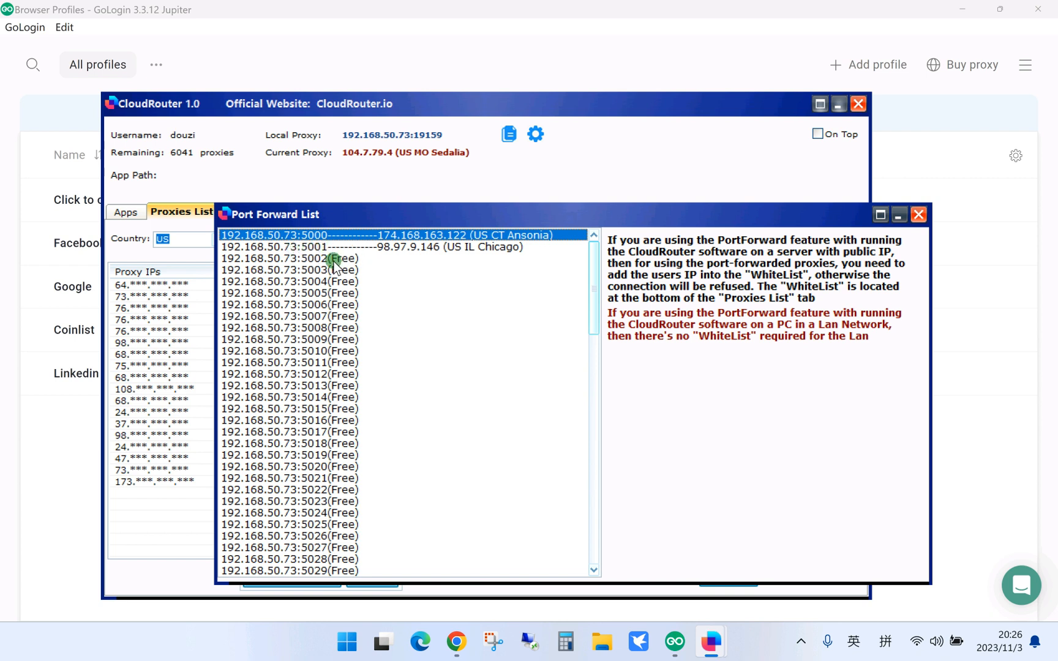
{"action": "left_click", "coordinate": [464, 249]}
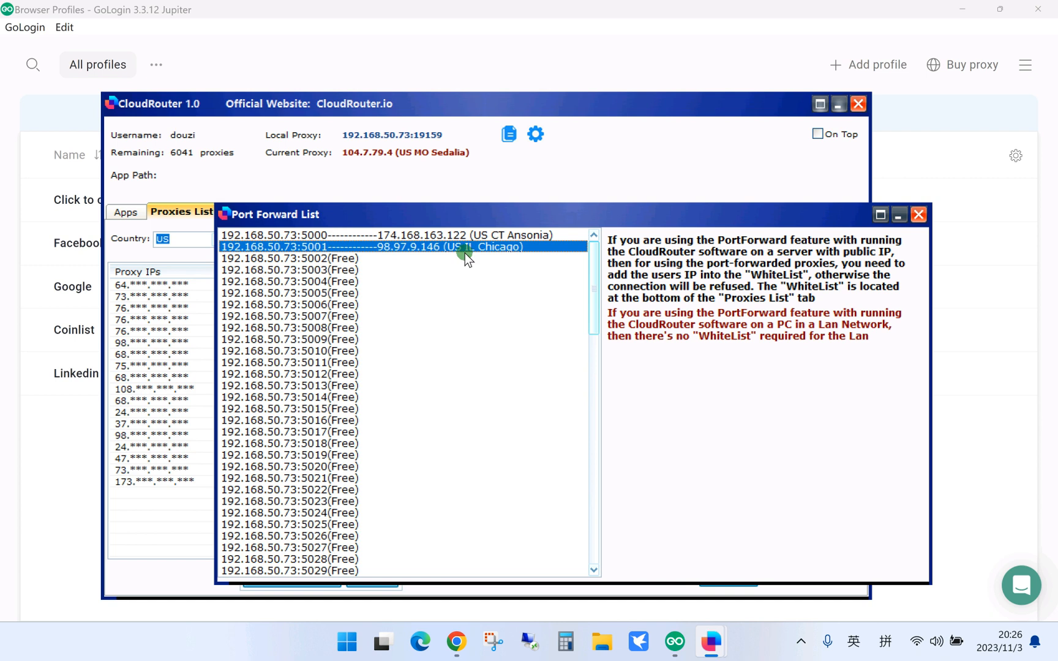
- Close the port forward list, switch to GoLogin and start a new browser profile named test1
{"action": "left_click", "coordinate": [920, 215]}
{"action": "left_click", "coordinate": [59, 116]}
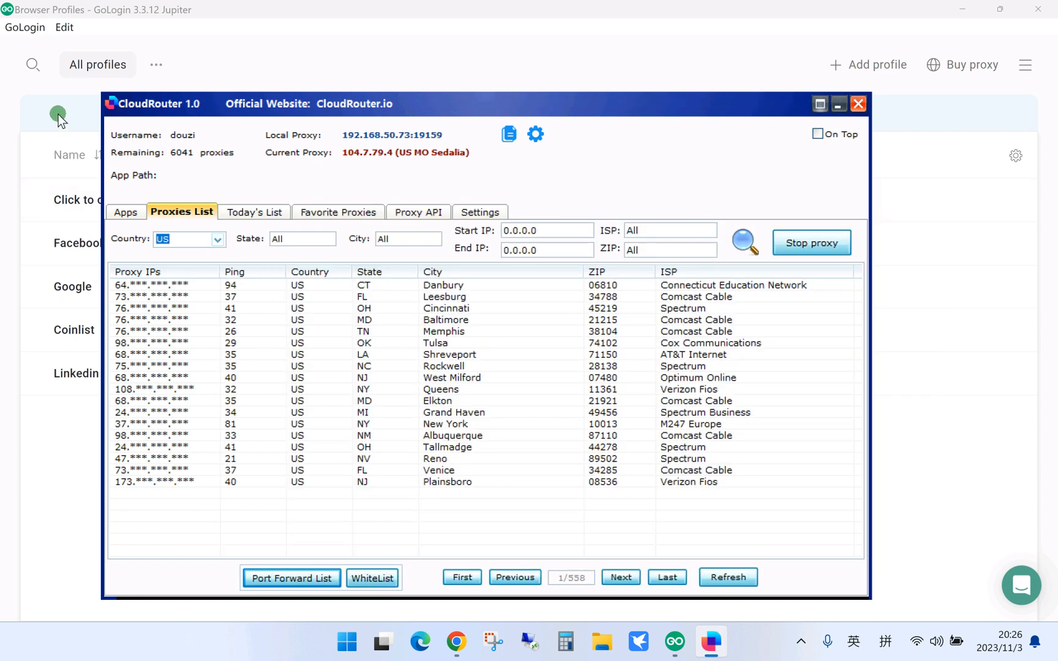
{"action": "left_click", "coordinate": [60, 116]}
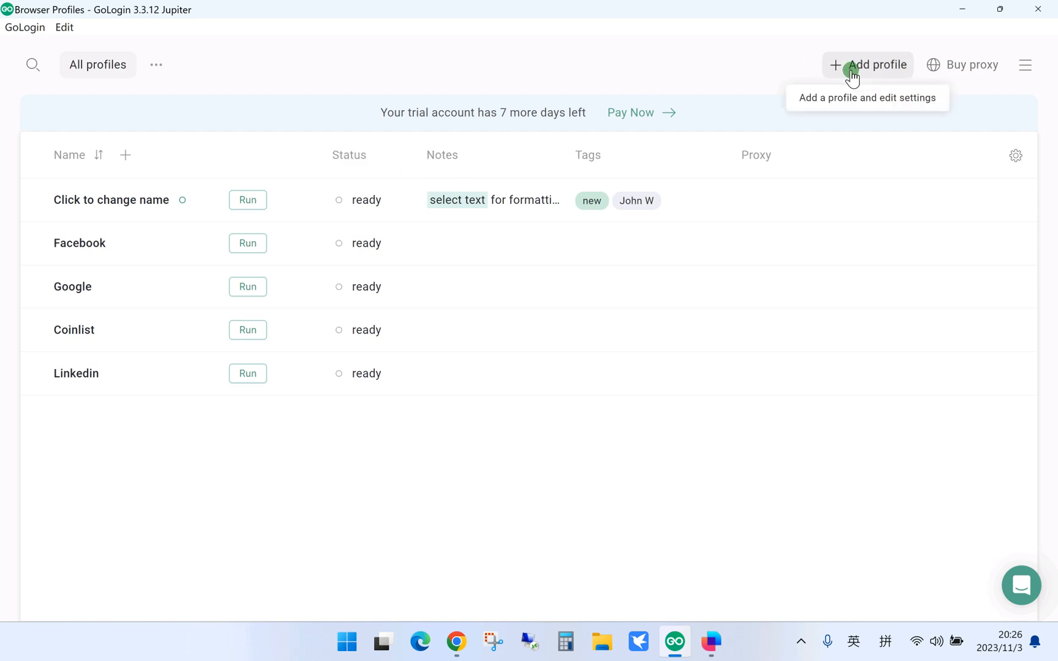
{"action": "left_click", "coordinate": [880, 64]}
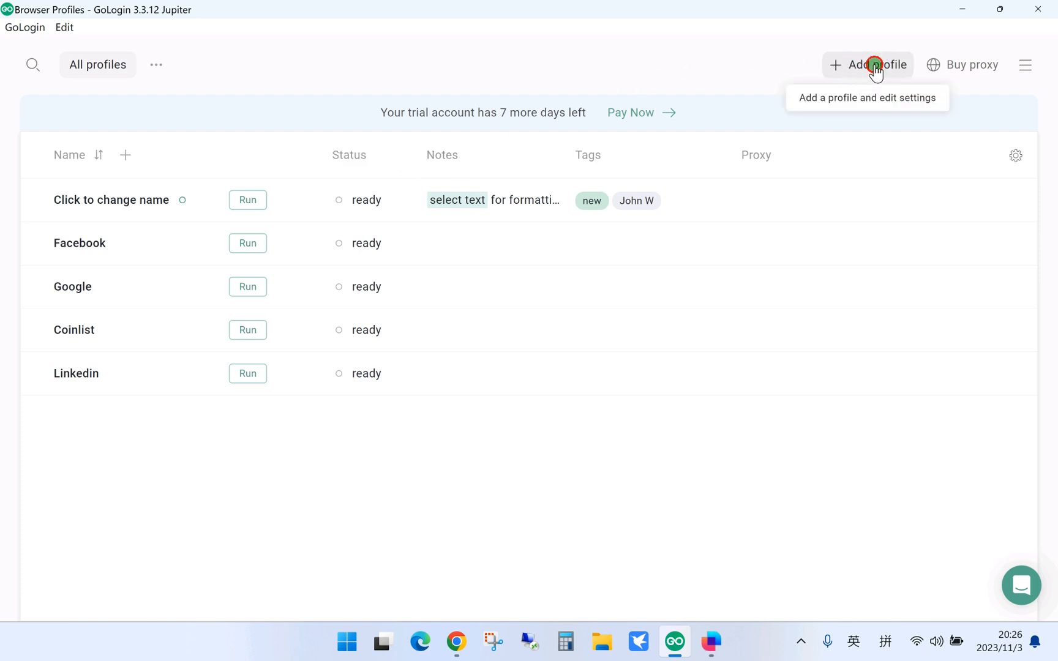
{"action": "left_click", "coordinate": [179, 218]}
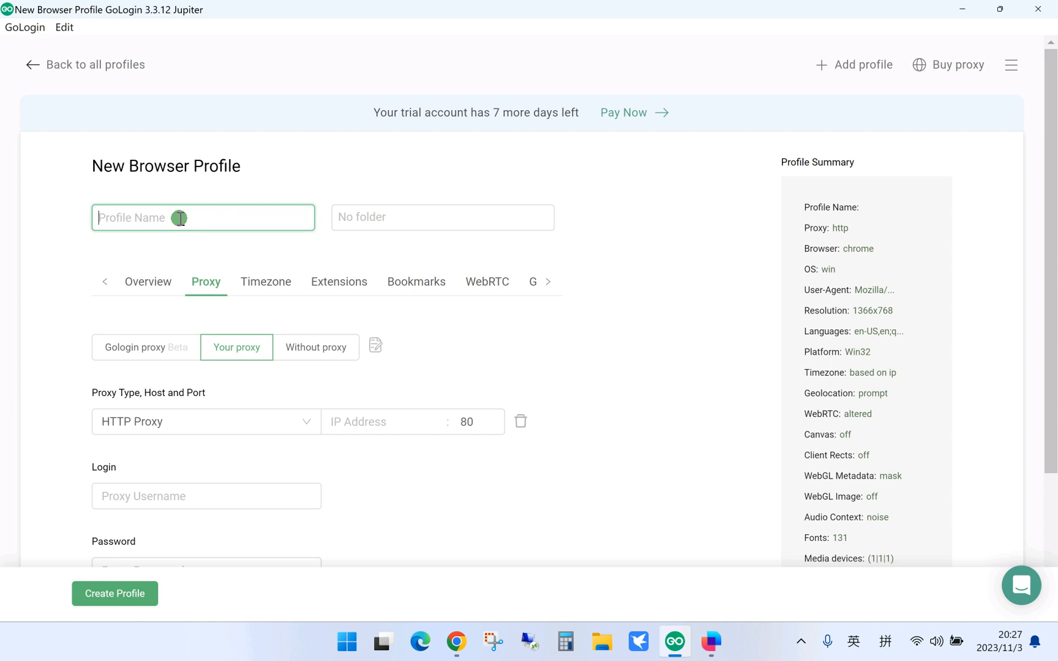
{"action": "type", "text": "test11"}
{"action": "key", "text": "BackSpace"}
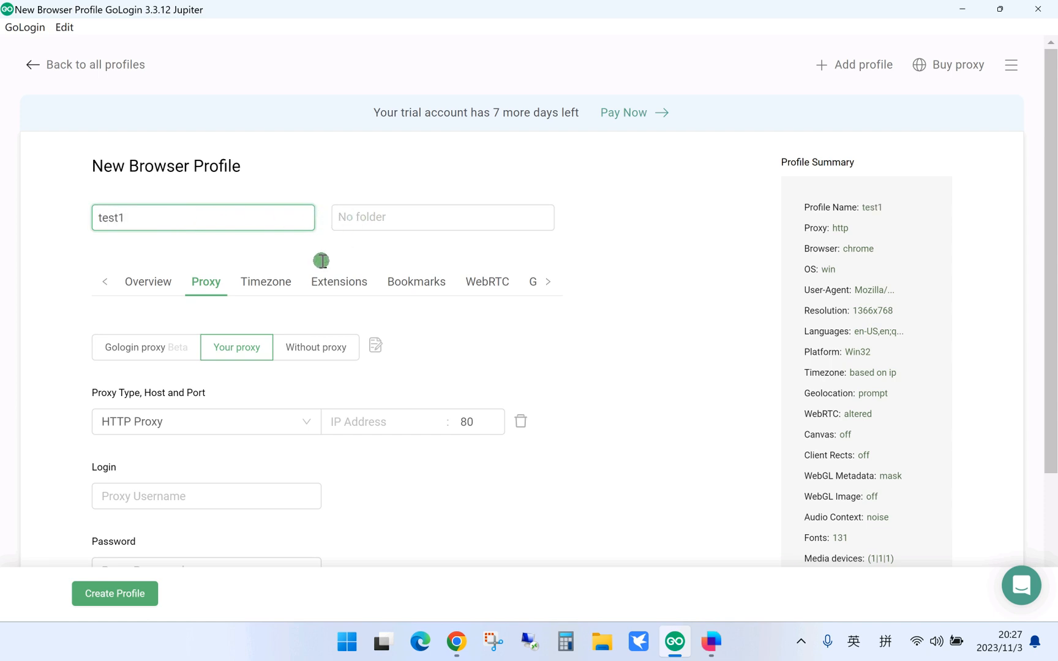
{"action": "left_click", "coordinate": [260, 263]}
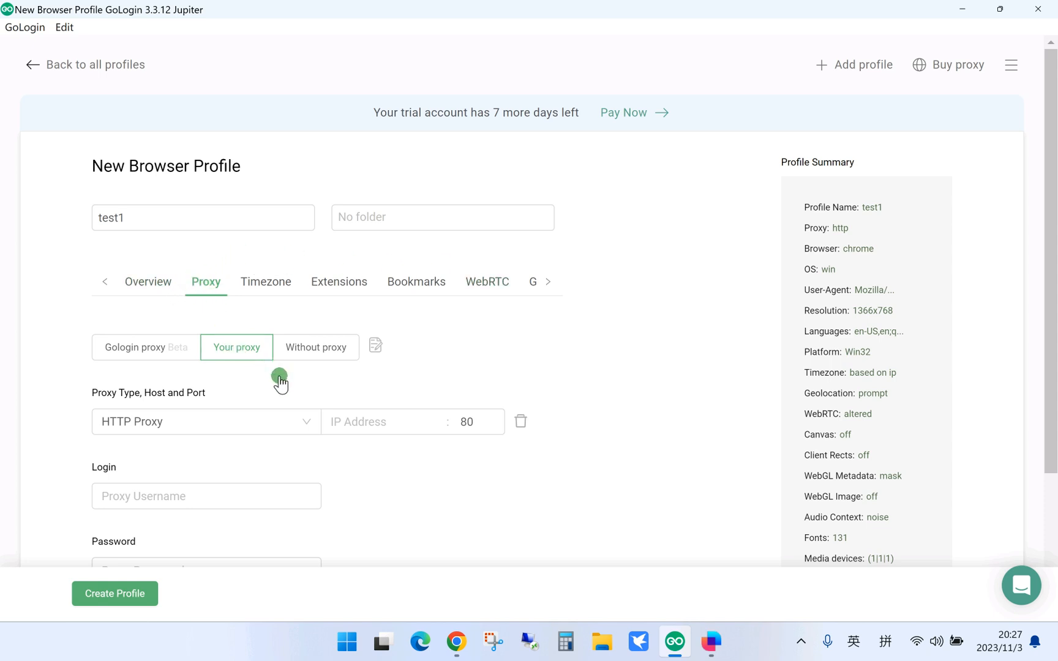
- Set the proxy type of the new profile to Socks 5 Proxy
{"action": "scroll", "coordinate": [283, 387], "scroll_direction": "down", "scroll_amount": 1}
{"action": "scroll", "coordinate": [253, 368], "scroll_direction": "down", "scroll_amount": 2}
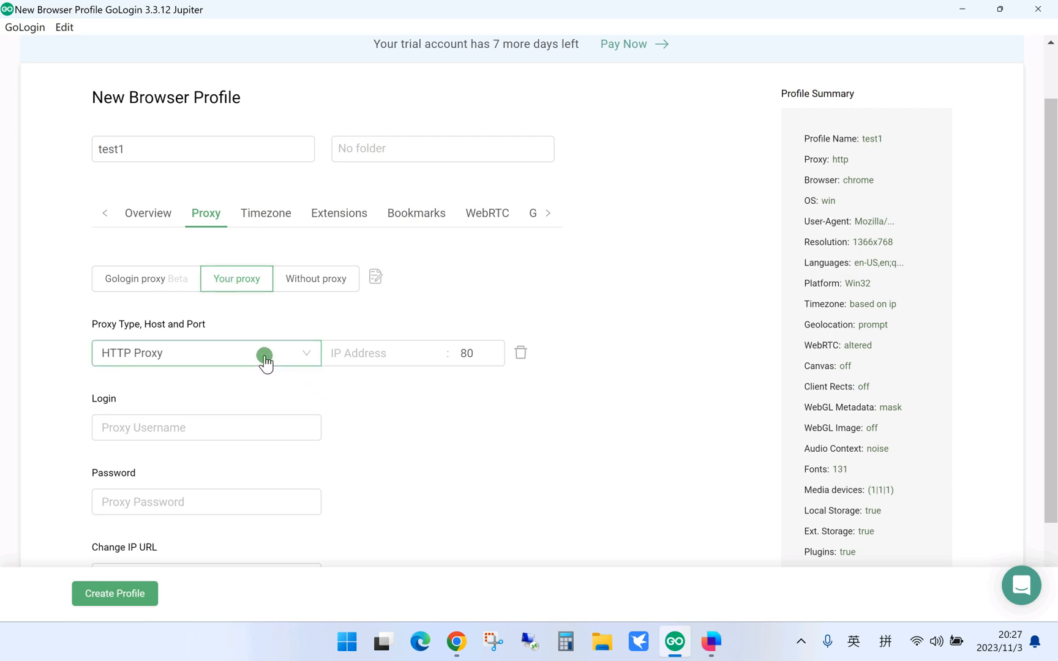
{"action": "left_click", "coordinate": [264, 356]}
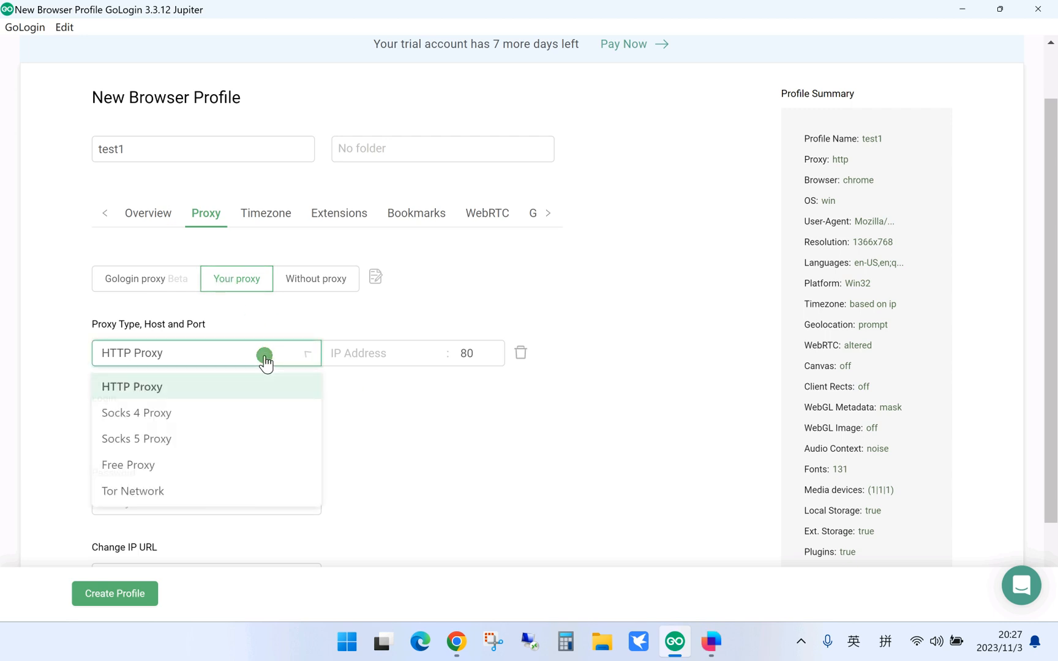
{"action": "left_click", "coordinate": [161, 440]}
{"action": "scroll", "coordinate": [342, 383], "scroll_direction": "down", "scroll_amount": 2}
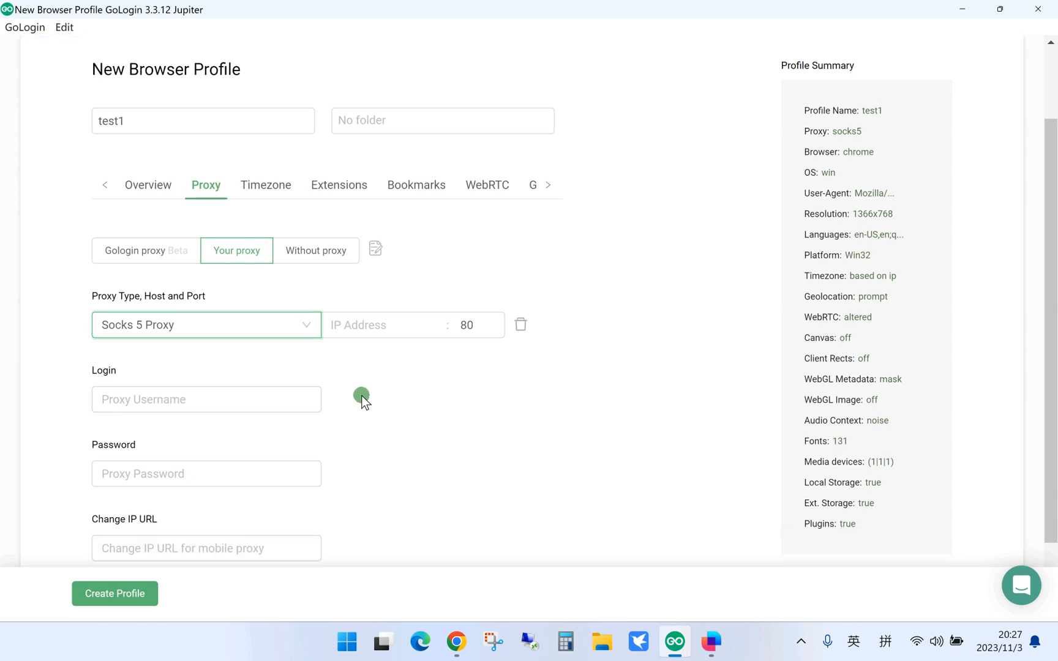
- Switch to CloudRouter, open the port forward list and copy the IP:Port of the port 5000 entry
{"action": "left_click", "coordinate": [354, 276]}
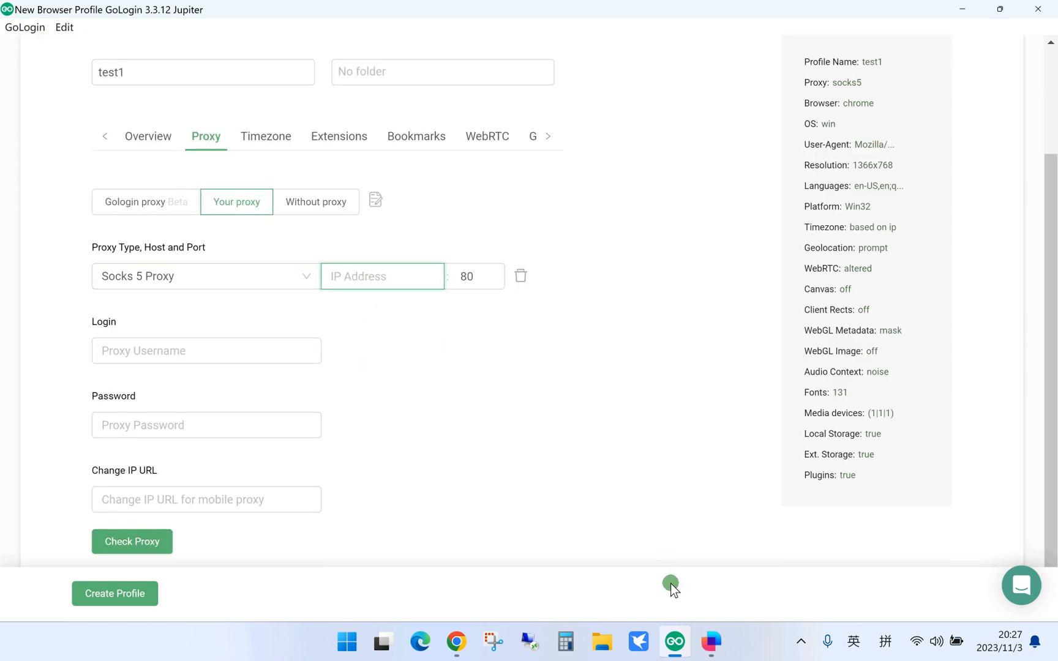
{"action": "left_click", "coordinate": [711, 641]}
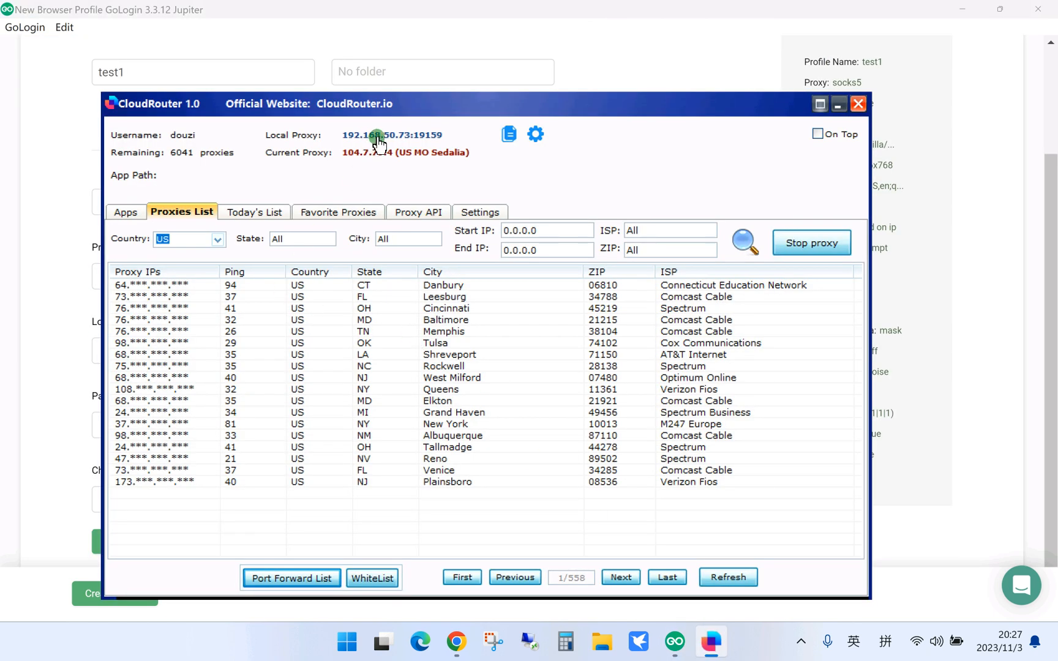
{"action": "left_click", "coordinate": [284, 576]}
{"action": "left_click", "coordinate": [220, 187]}
{"action": "right_click", "coordinate": [220, 187]}
{"action": "left_click", "coordinate": [253, 197]}
- Return to GoLogin and set the proxy host to 192.168.50.73 and the port to 5000
{"action": "left_click", "coordinate": [66, 274]}
{"action": "left_click", "coordinate": [394, 270]}
{"action": "key", "text": "ctrl+v"}
{"action": "double_click", "coordinate": [427, 277]}
{"action": "left_click", "coordinate": [481, 278]}
{"action": "key", "text": "BackSpace"}
{"action": "key", "text": "ctrl+v"}
{"action": "triple_click", "coordinate": [423, 272]}
{"action": "left_click", "coordinate": [423, 272]}
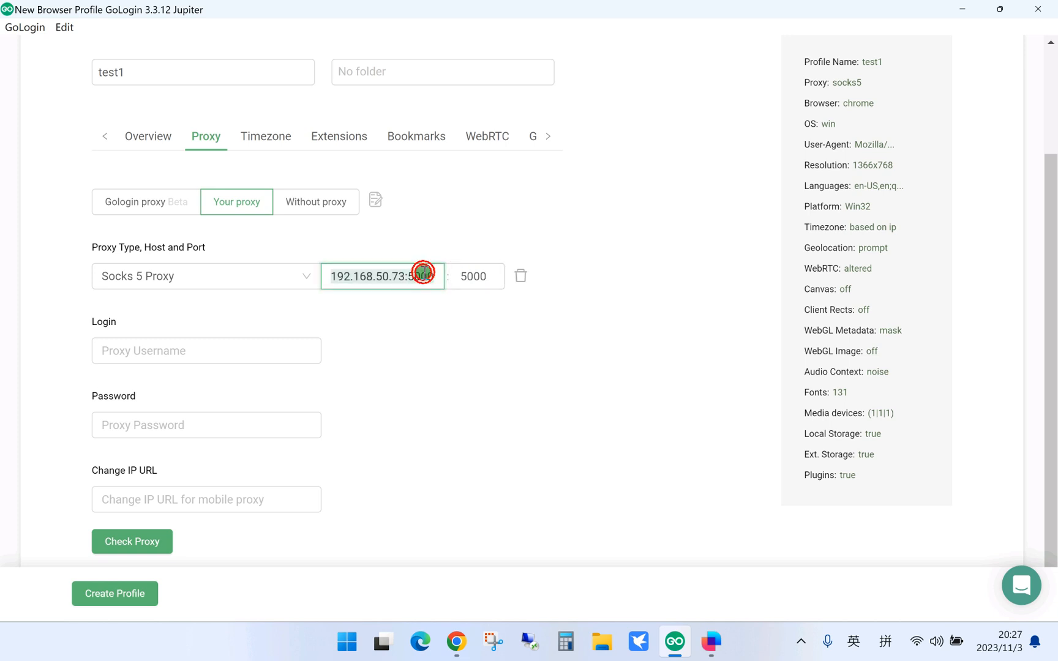
{"action": "double_click", "coordinate": [436, 278]}
{"action": "key", "text": "BackSpace"}
{"action": "left_click", "coordinate": [476, 313]}
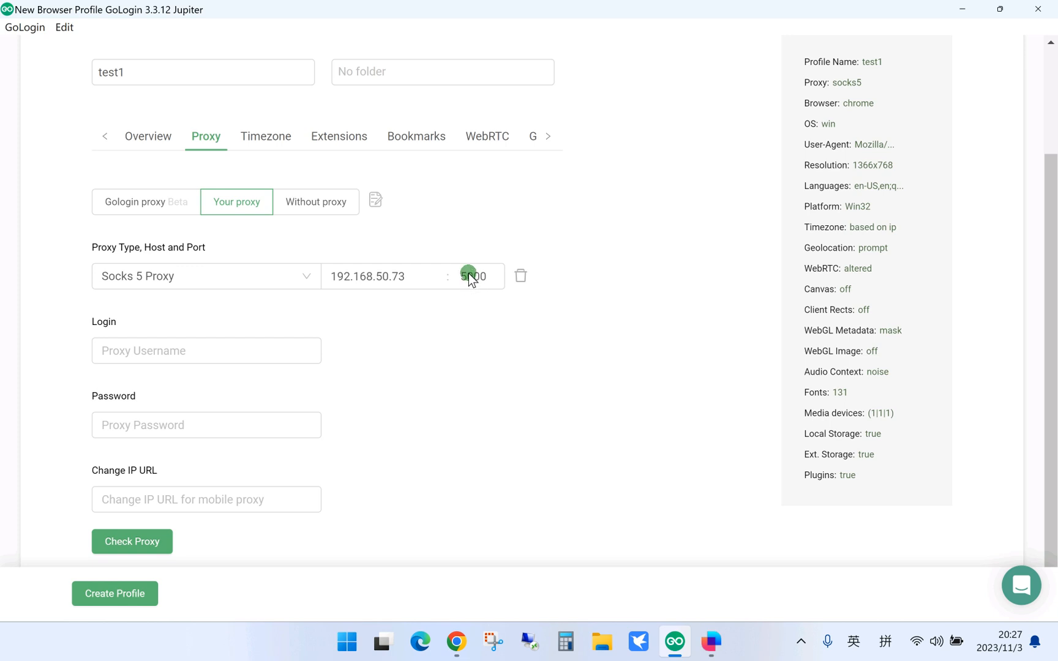
- Leave the proxy login and password empty and check the proxy connection
{"action": "left_click", "coordinate": [223, 354]}
{"action": "left_click", "coordinate": [151, 434]}
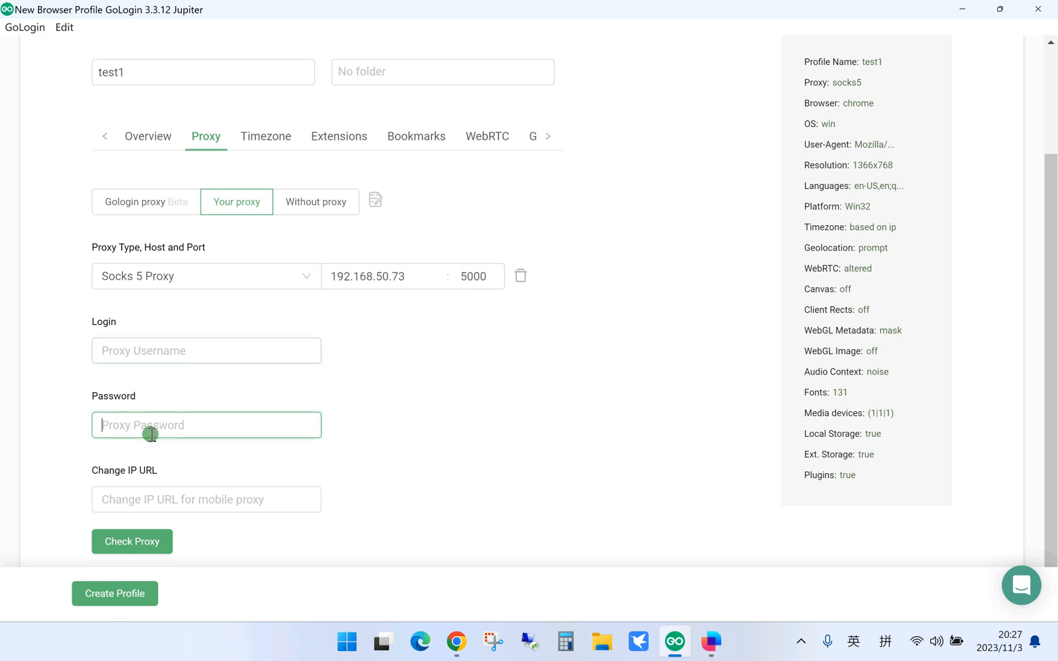
{"action": "scroll", "coordinate": [392, 441], "scroll_direction": "down", "scroll_amount": 1}
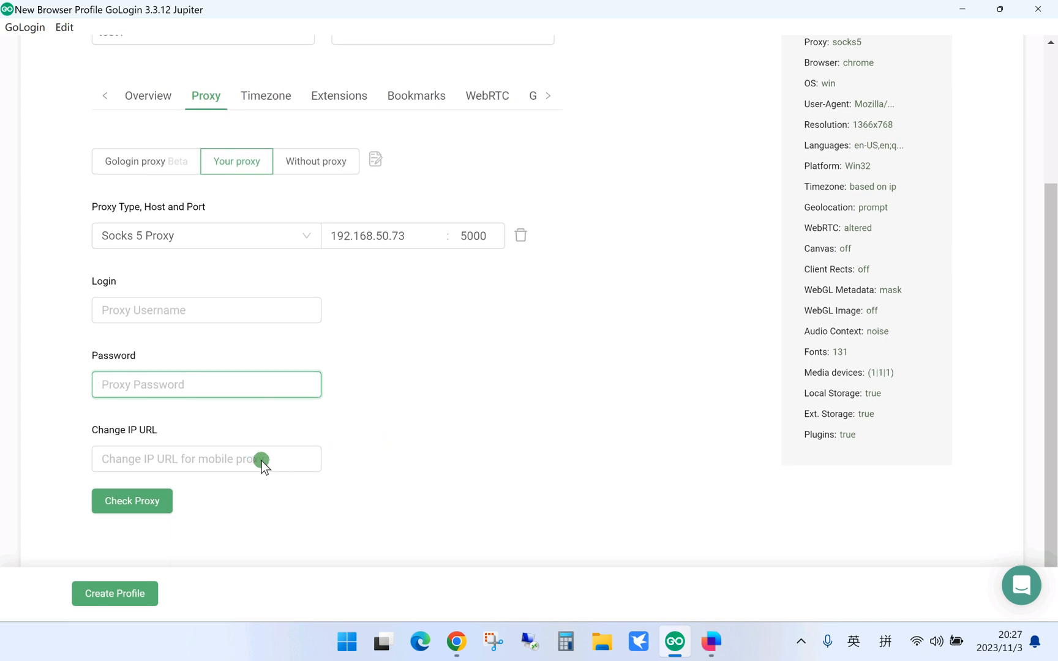
{"action": "left_click", "coordinate": [138, 502]}
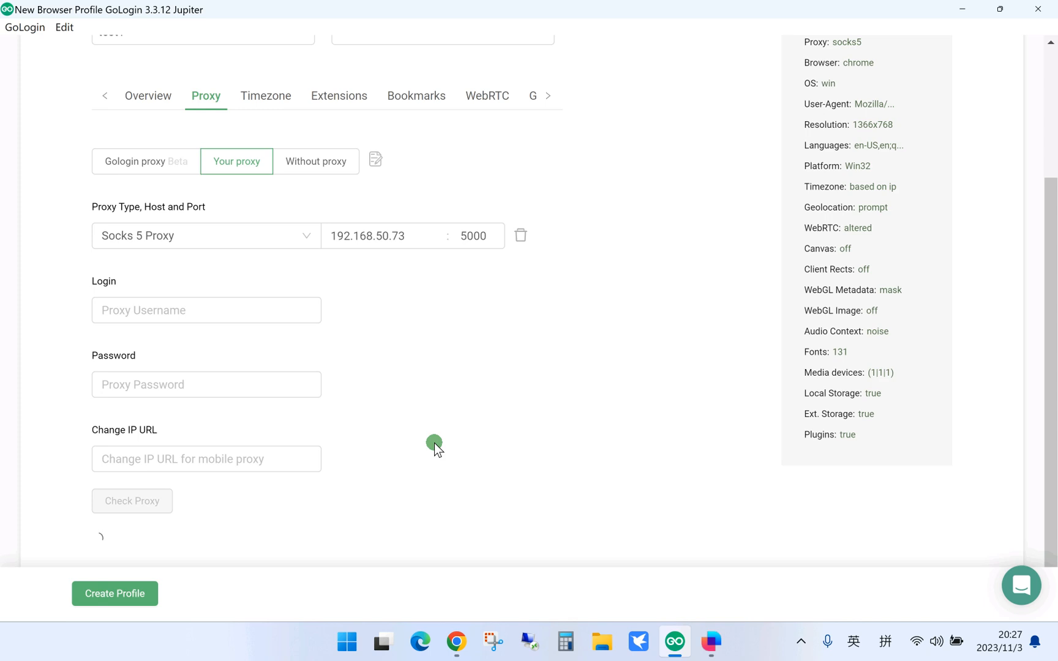
{"action": "scroll", "coordinate": [434, 443], "scroll_direction": "down", "scroll_amount": 2}
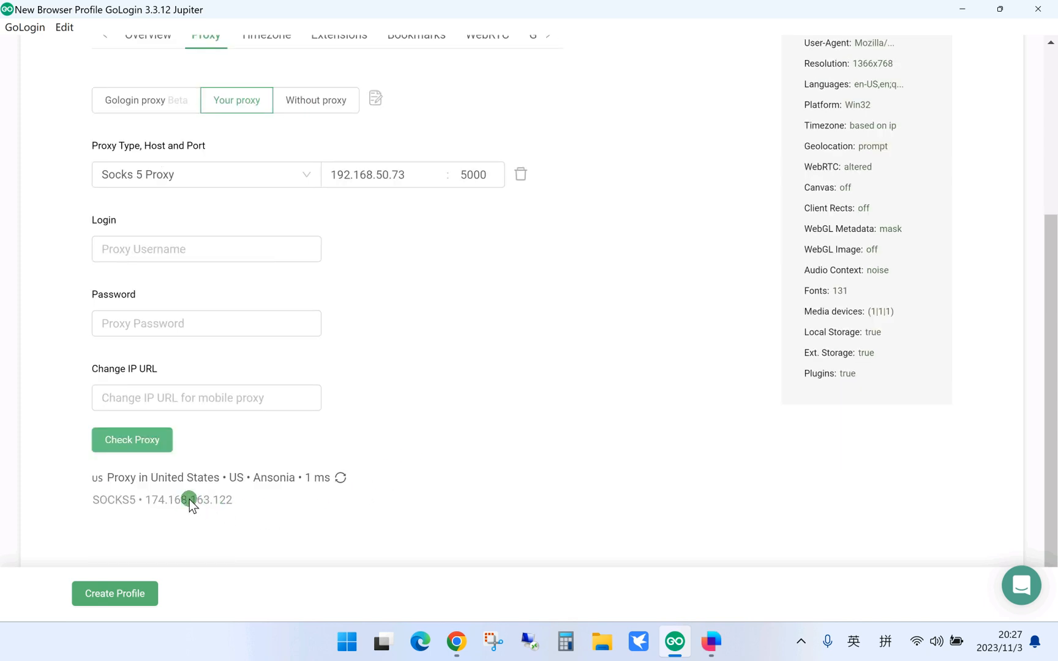
- Compare the IP address found by the proxy check with the port 5000 entry in CloudRouter's port forward list
{"action": "left_click", "coordinate": [710, 641]}
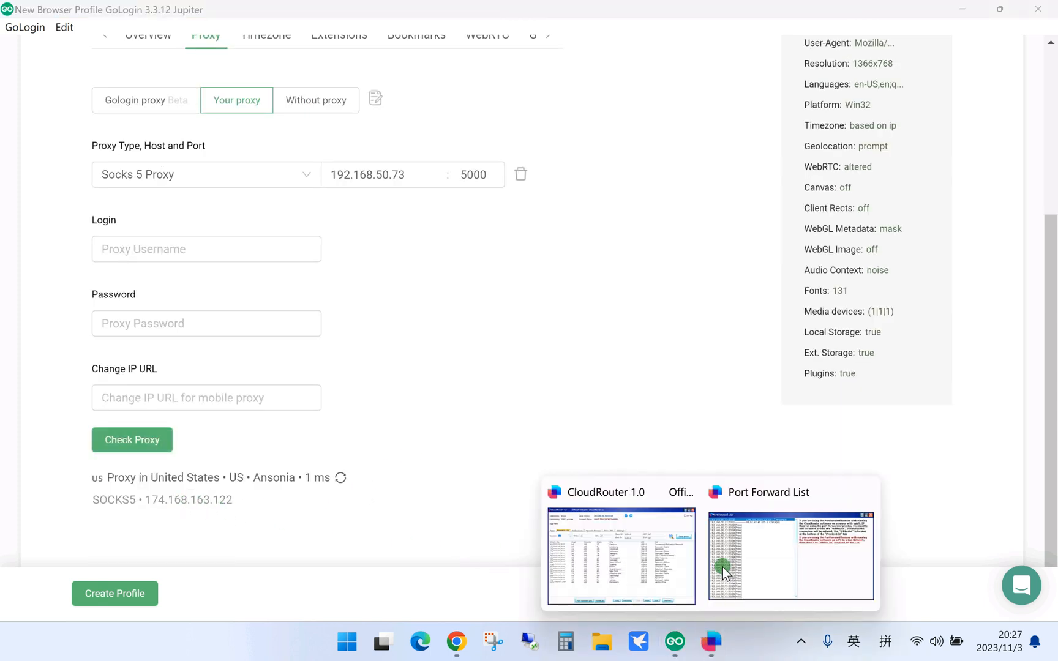
{"action": "left_click", "coordinate": [689, 545]}
{"action": "left_click_drag", "start_coordinate": [337, 101], "coordinate": [570, 97]}
{"action": "left_click_drag", "start_coordinate": [233, 164], "coordinate": [414, 182]}
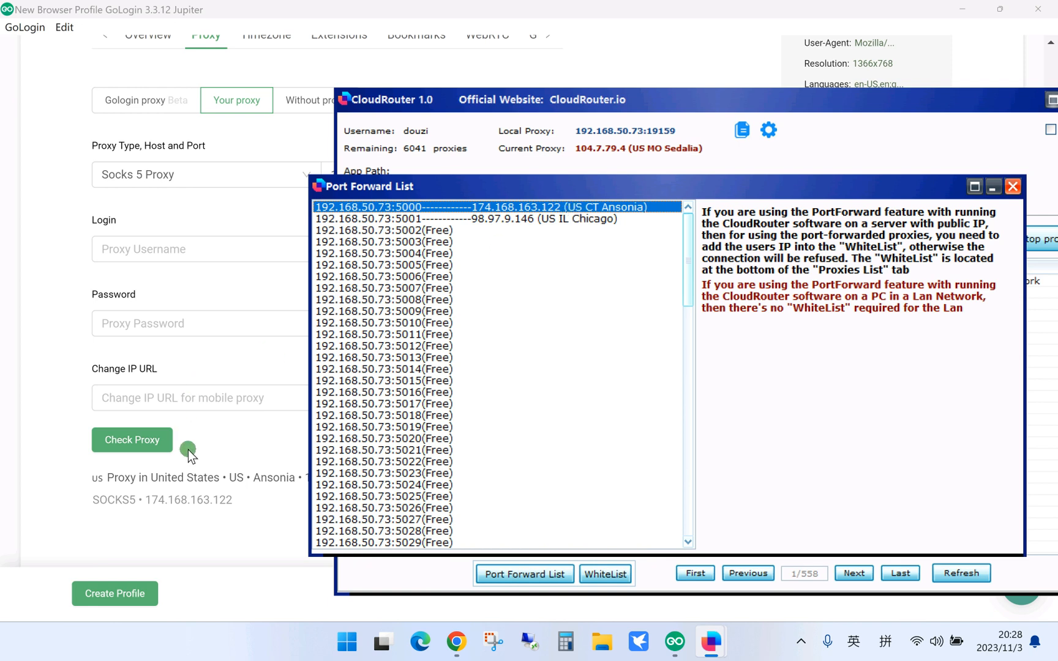
{"action": "left_click", "coordinate": [162, 499]}
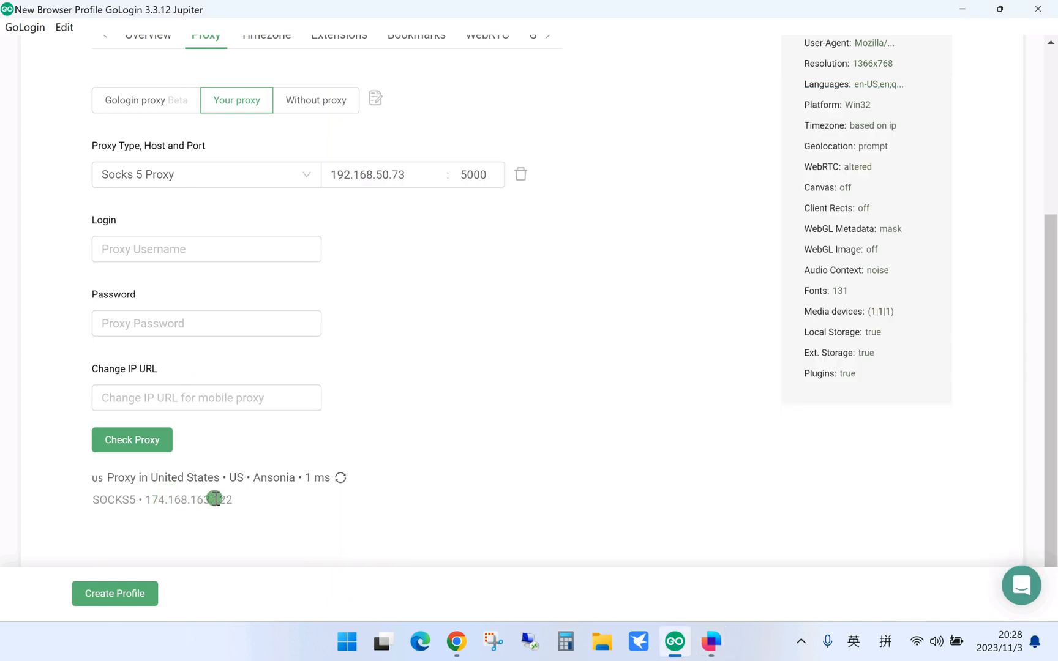
- Create the test1 profile, run it and bring its browser window to the front
{"action": "left_click", "coordinate": [118, 592]}
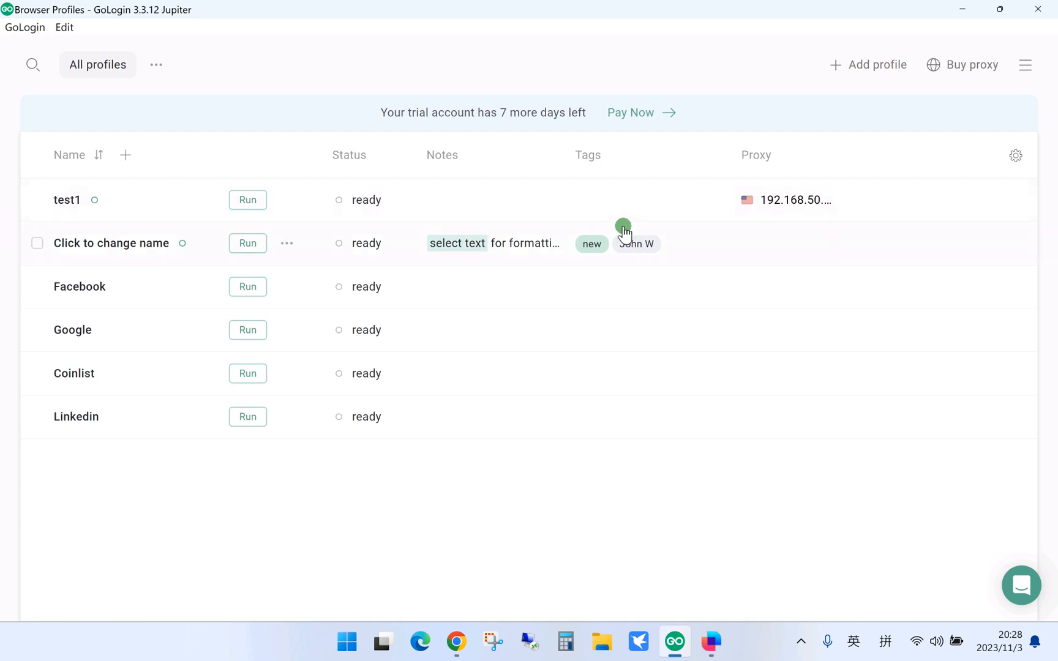
{"action": "left_click", "coordinate": [248, 204]}
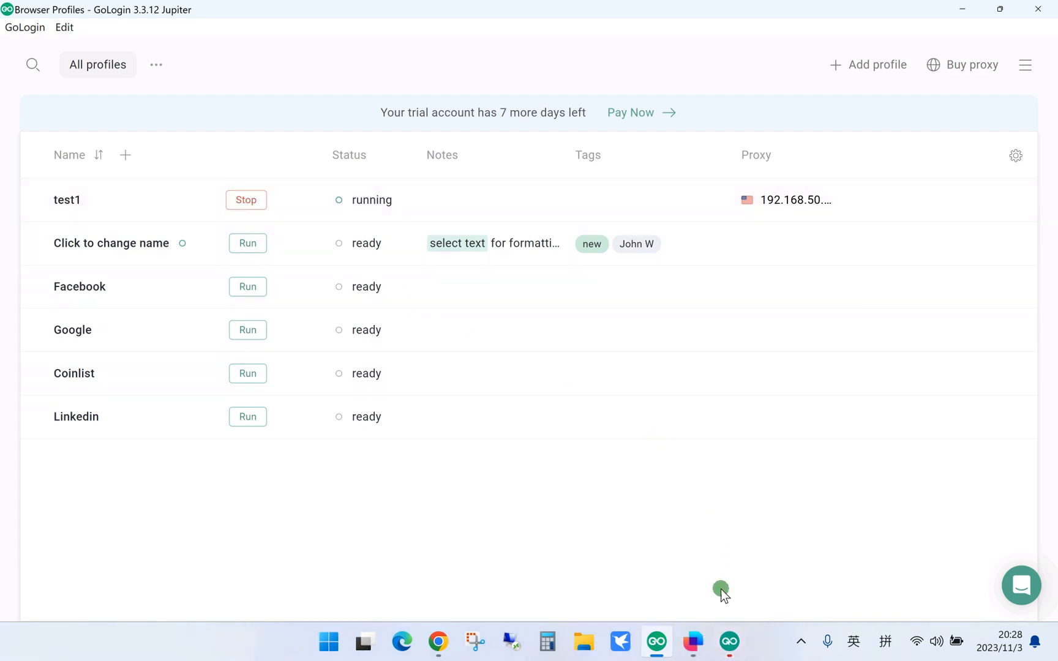
{"action": "mouse_move", "coordinate": [730, 637]}
{"action": "left_click", "coordinate": [732, 615]}
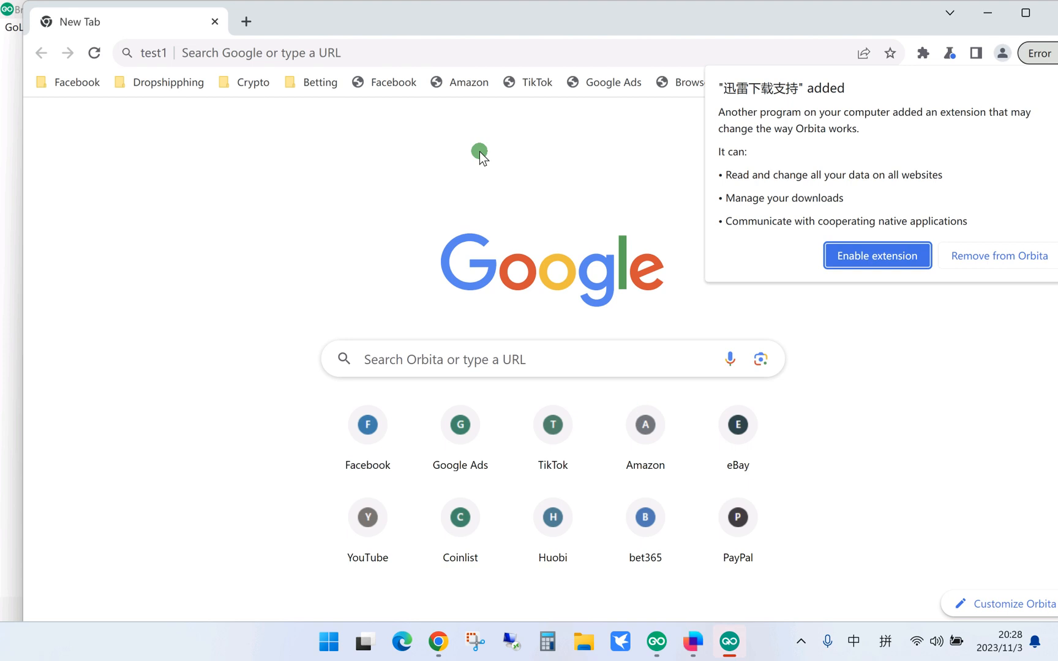
- Remove the externally added extension from Orbita and open mybrowserinfo.com in the test1 browser
{"action": "left_click", "coordinate": [974, 253]}
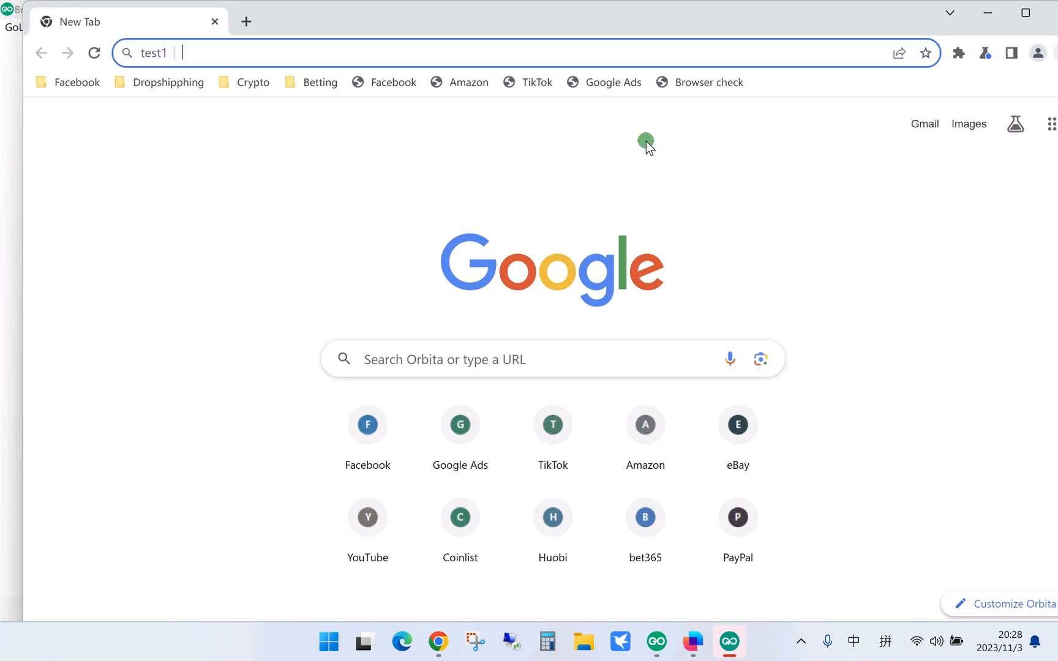
{"action": "left_click", "coordinate": [253, 61]}
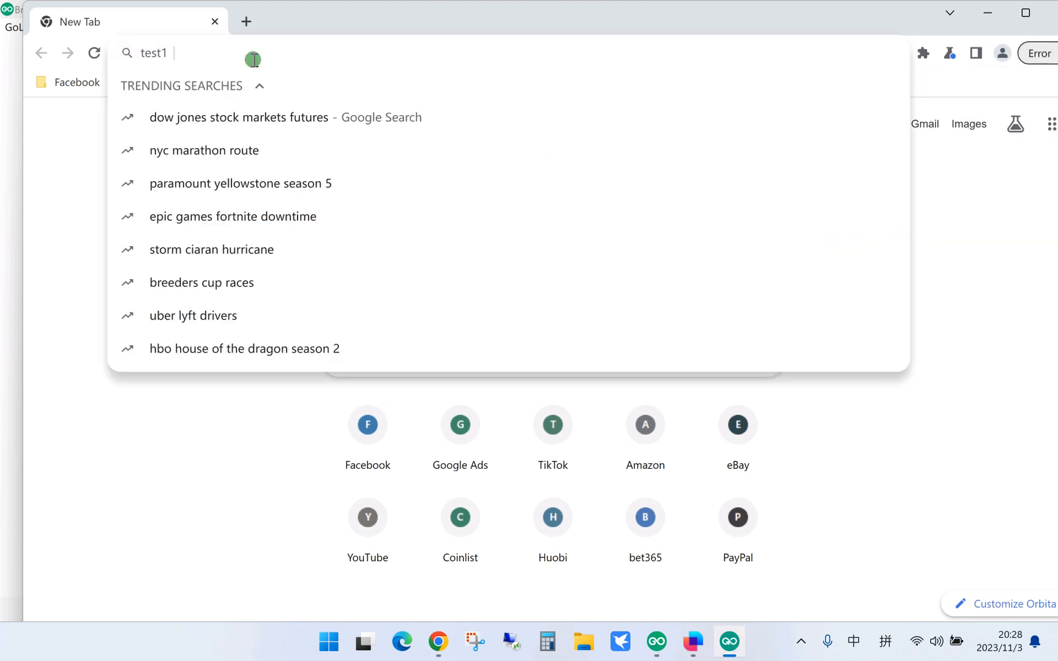
{"action": "type", "text": "my"}
{"action": "key", "text": "Escape"}
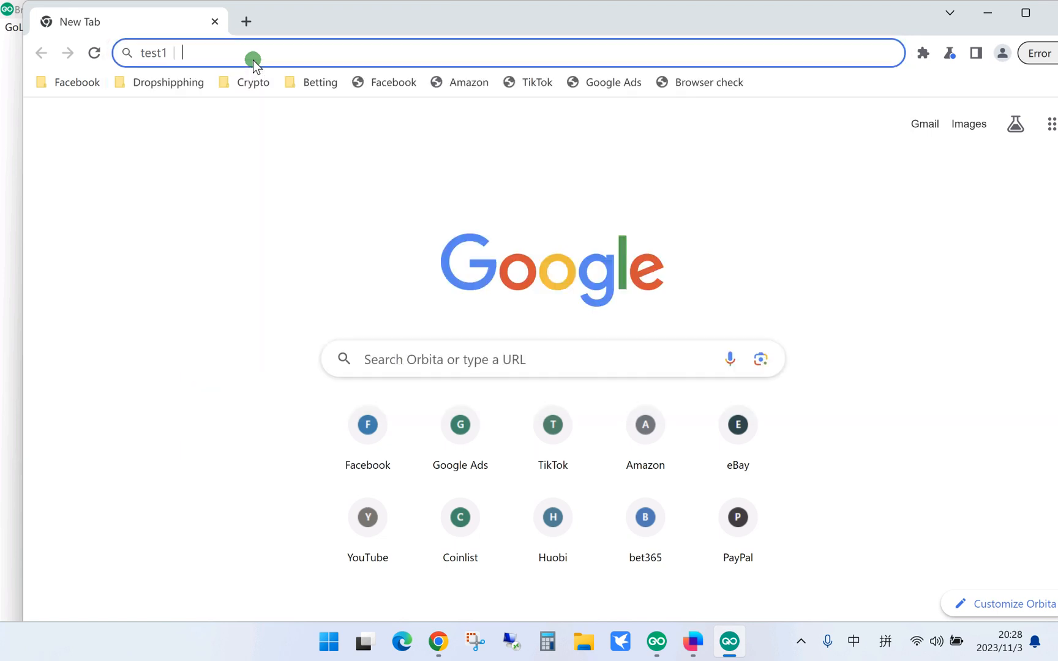
{"action": "type", "text": "t"}
{"action": "key", "text": "BackSpace"}
{"action": "type", "text": "my"}
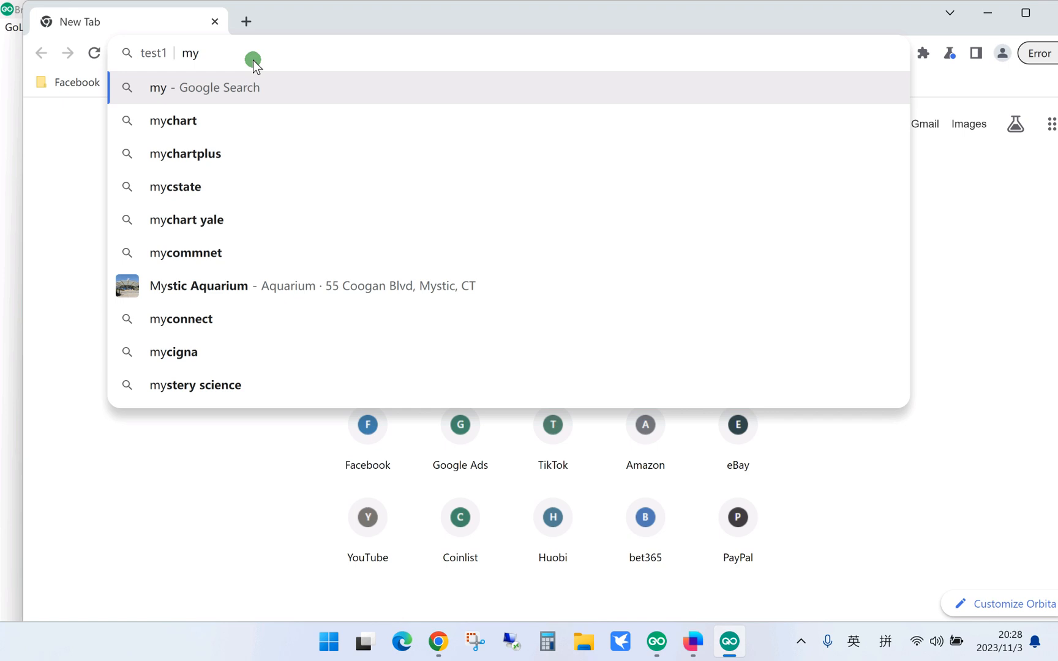
{"action": "type", "text": "browserinfo.com"}
{"action": "key", "text": "Return"}
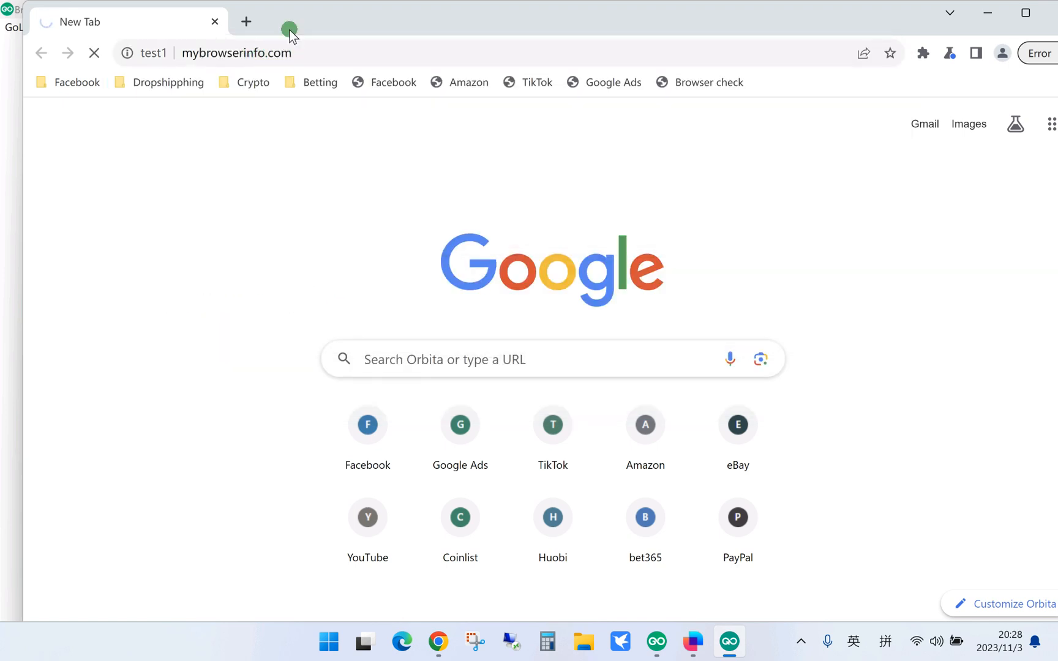
- Examine the IP address that mybrowserinfo.com reports for the test1 browser
{"action": "left_click_drag", "start_coordinate": [290, 33], "coordinate": [276, 120]}
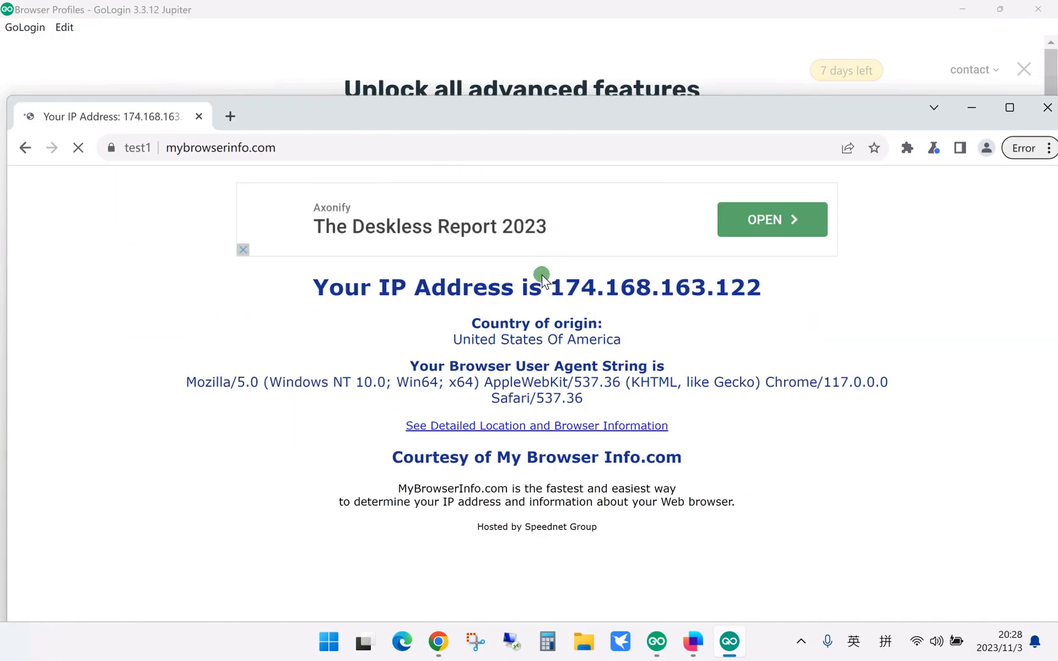
{"action": "left_click_drag", "start_coordinate": [550, 285], "coordinate": [773, 278]}
{"action": "left_click", "coordinate": [773, 278]}
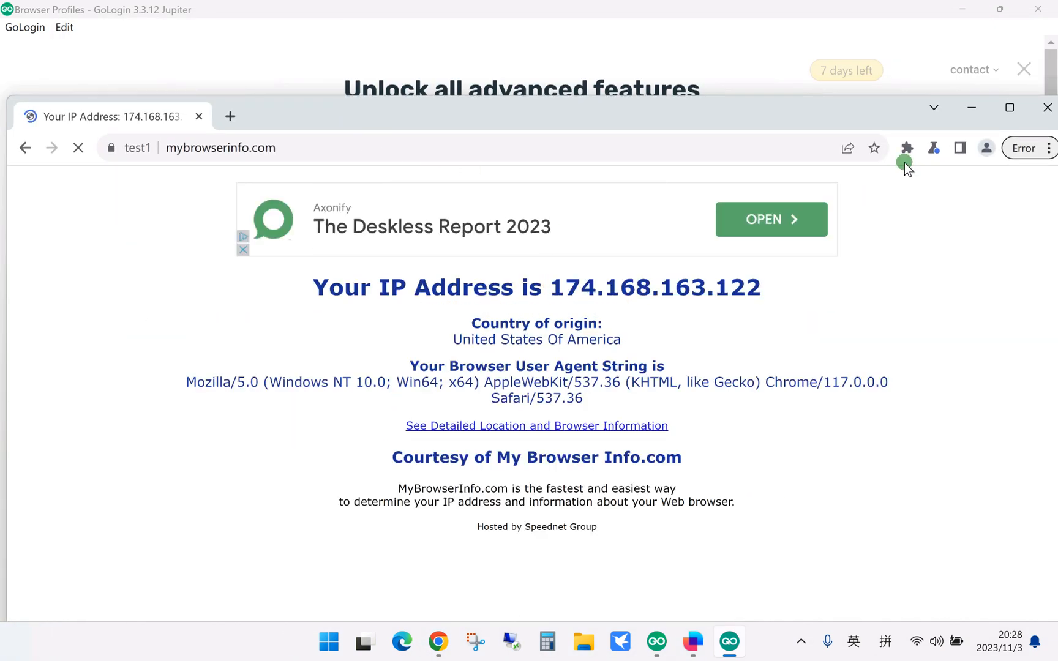
- Close the test1 browser and dismiss the subscription plans page in GoLogin
{"action": "left_click", "coordinate": [1047, 108]}
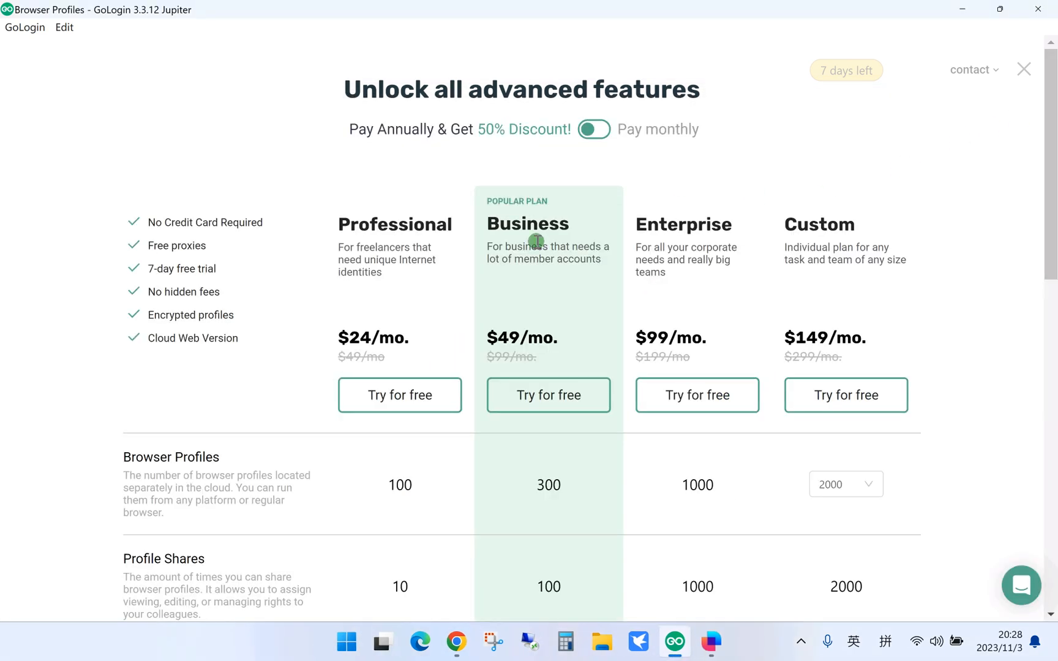
{"action": "left_click", "coordinate": [1023, 68]}
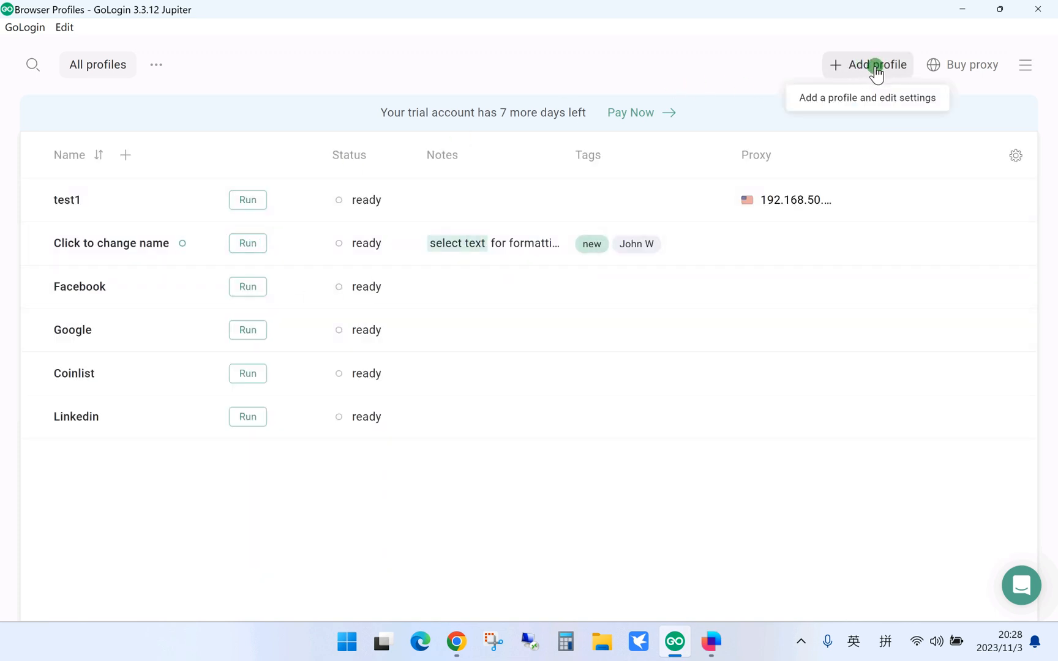
- Switch to CloudRouter, check the 5001 and 5002 port entries in the Port Forward List, and close the list
{"action": "right_click", "coordinate": [715, 644]}
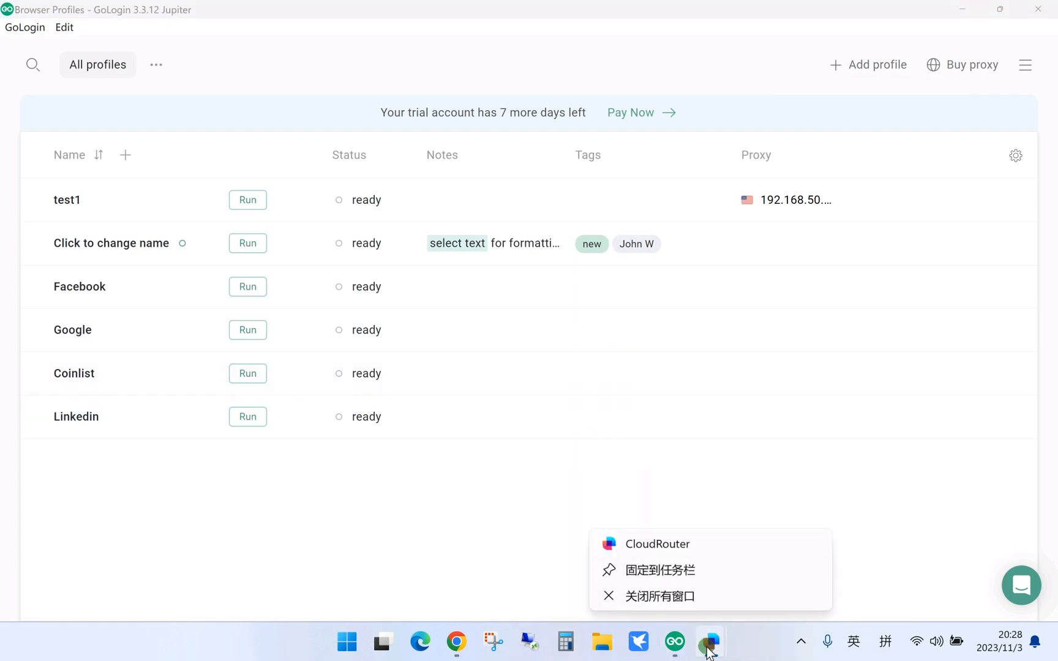
{"action": "left_click", "coordinate": [709, 643]}
{"action": "mouse_move", "coordinate": [708, 652]}
{"action": "left_click", "coordinate": [763, 589]}
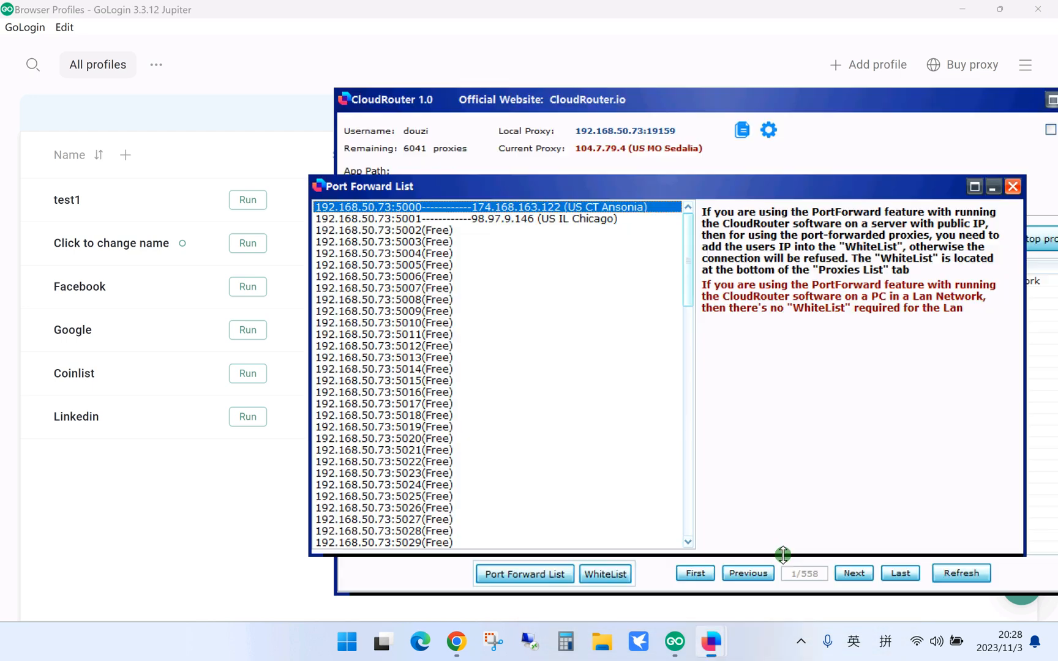
{"action": "left_click", "coordinate": [361, 218]}
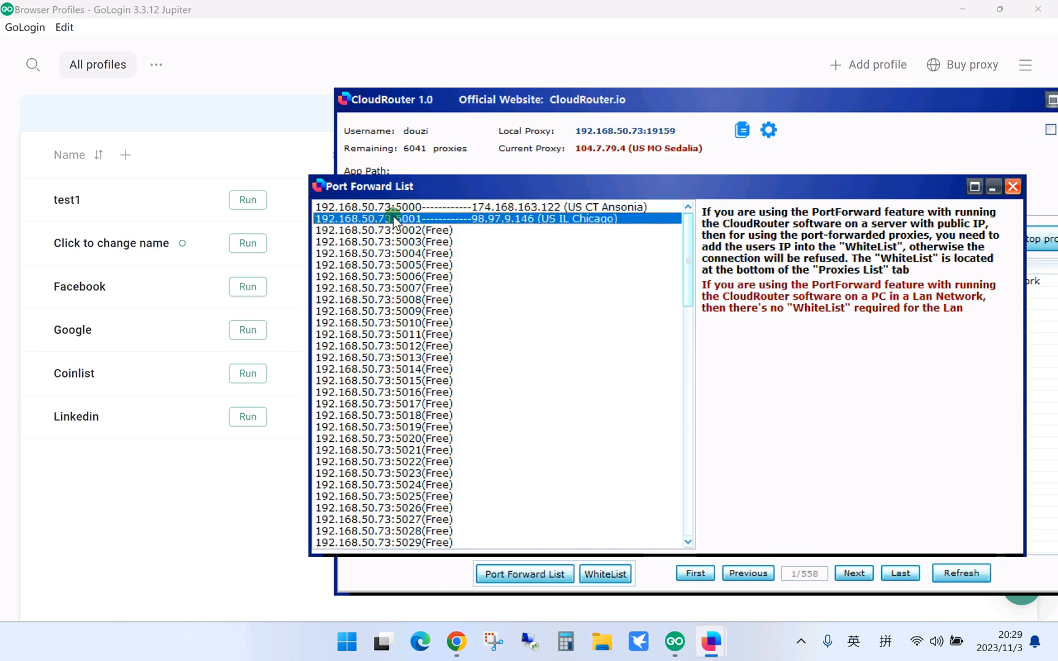
{"action": "left_click", "coordinate": [404, 230]}
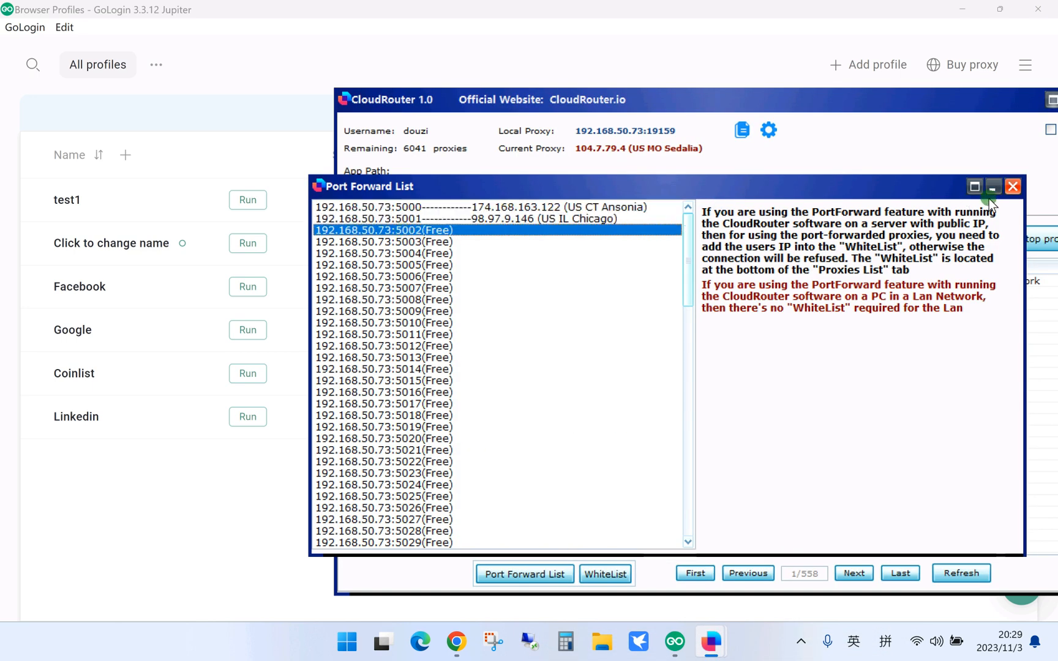
{"action": "left_click", "coordinate": [1013, 186]}
- Set the displayed port forwarding IP to 192.168.50.73 in CloudRouter's Port Forwarding IP Config and save it
{"action": "left_click_drag", "start_coordinate": [638, 108], "coordinate": [477, 119]}
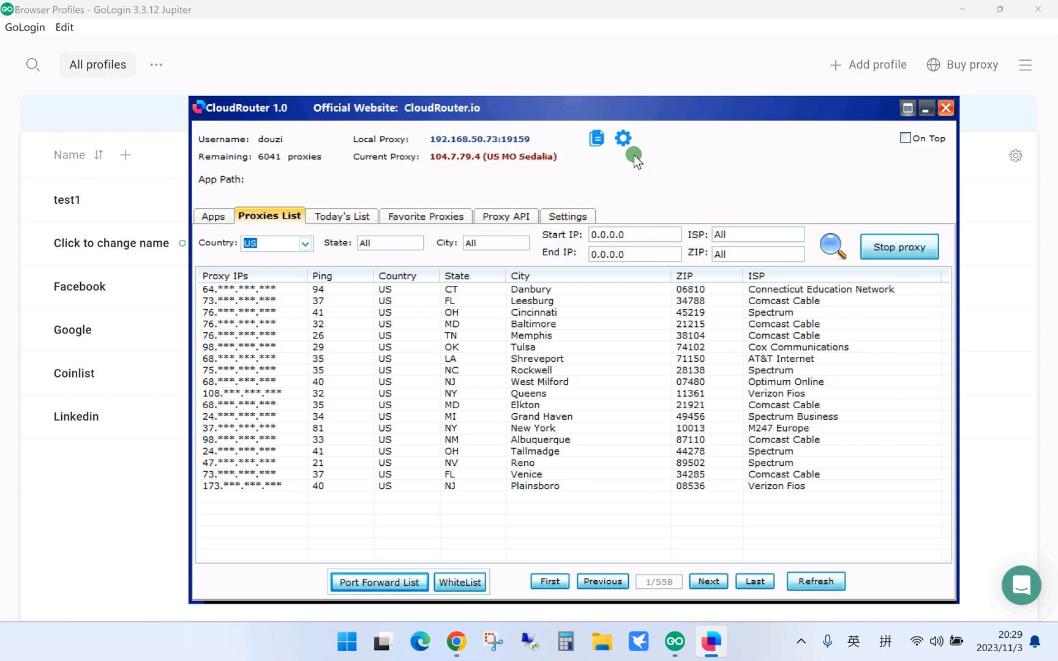
{"action": "left_click", "coordinate": [623, 140]}
{"action": "left_click_drag", "start_coordinate": [512, 333], "coordinate": [439, 199]}
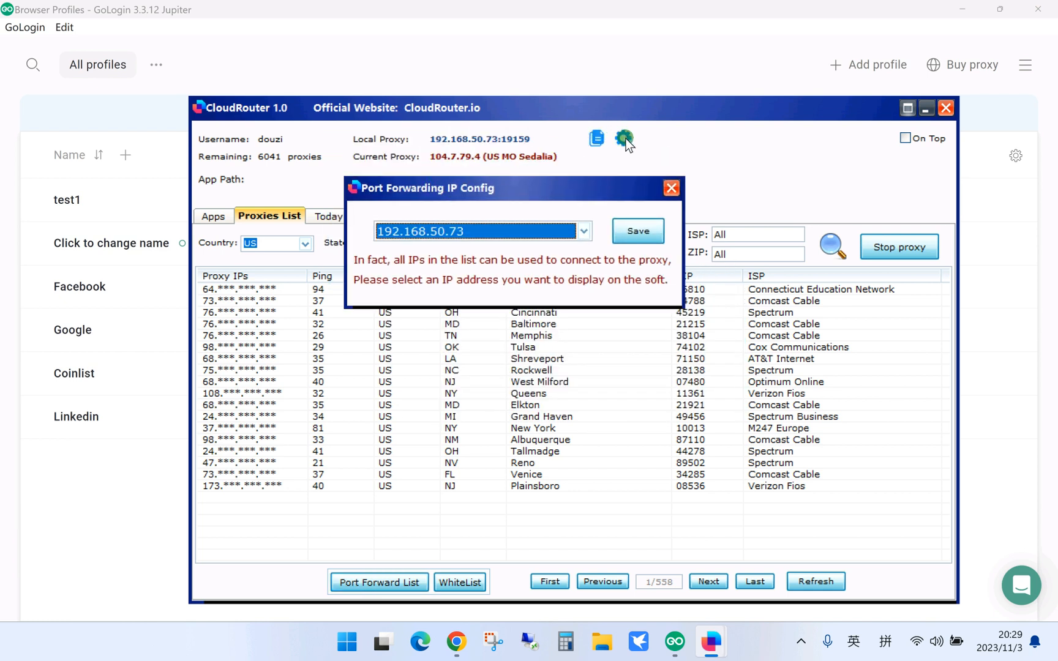
{"action": "left_click", "coordinate": [574, 234]}
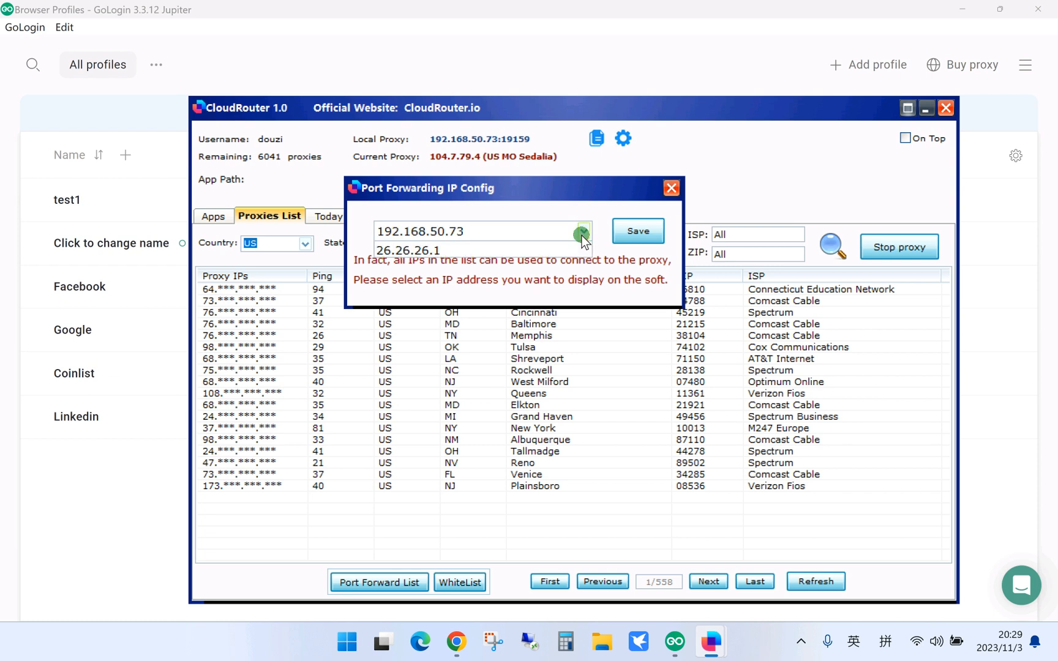
{"action": "left_click", "coordinate": [567, 234]}
{"action": "left_click", "coordinate": [566, 234]}
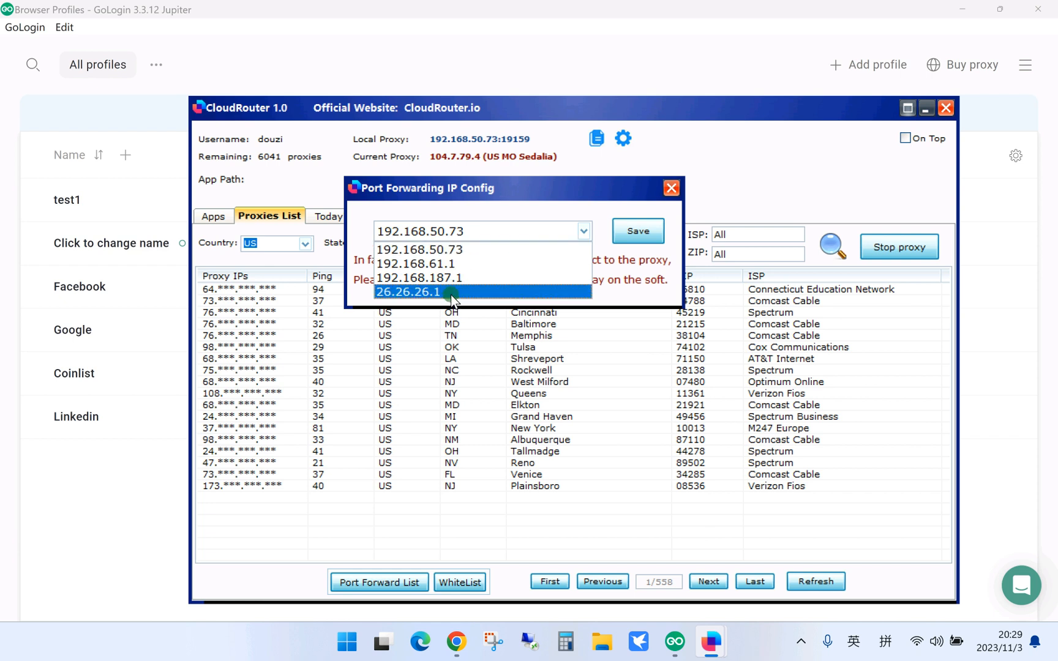
{"action": "left_click", "coordinate": [480, 248]}
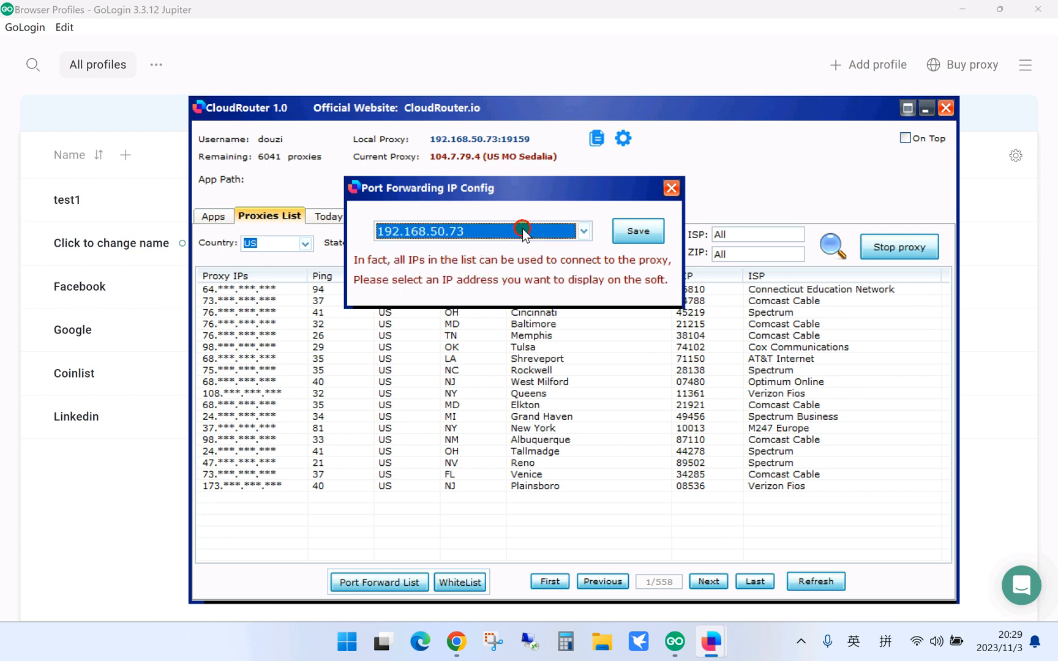
{"action": "left_click", "coordinate": [522, 228]}
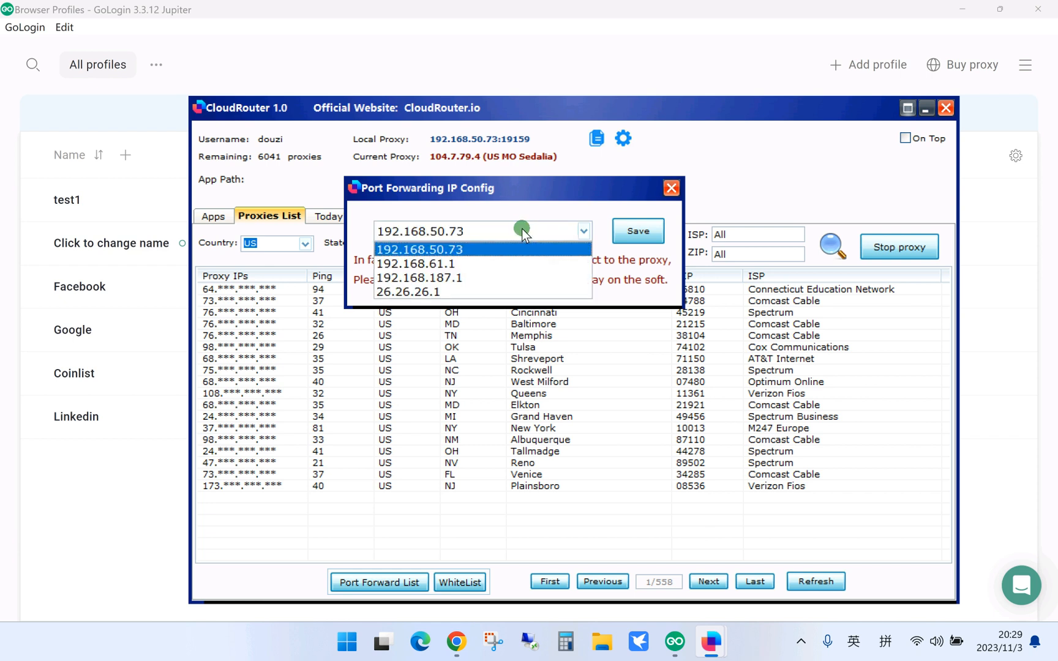
{"action": "left_click", "coordinate": [452, 248]}
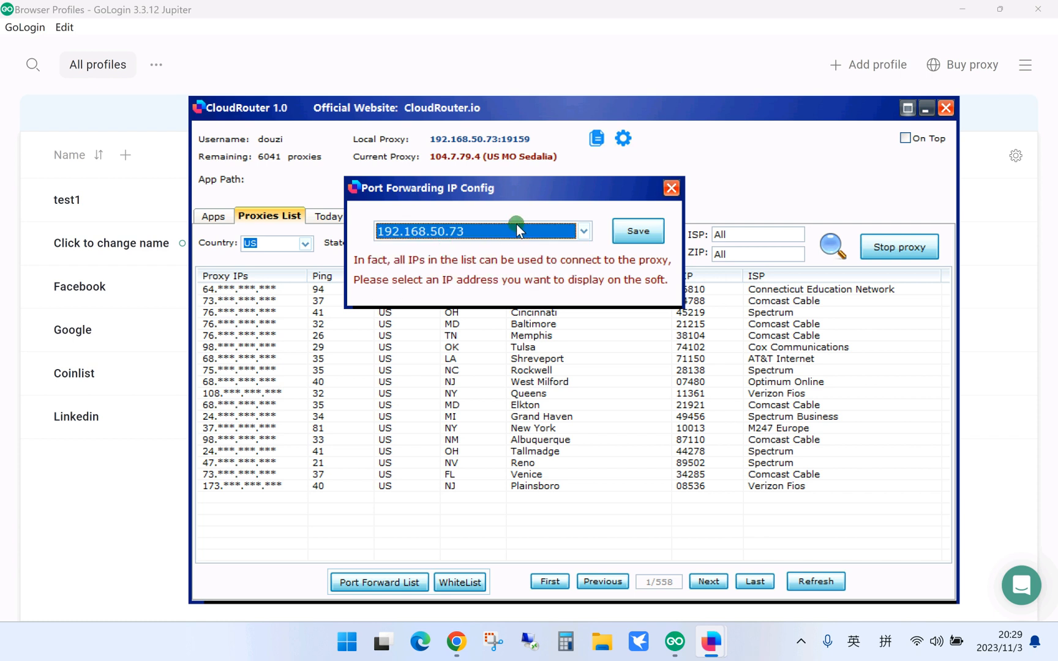
{"action": "left_click", "coordinate": [497, 231]}
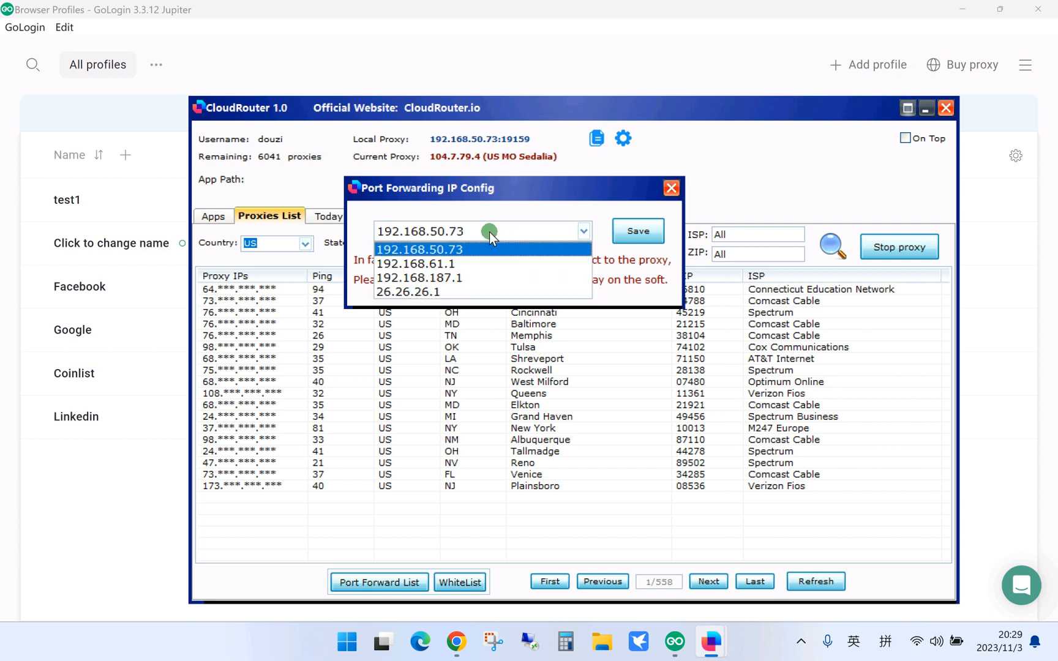
{"action": "left_click", "coordinate": [457, 247]}
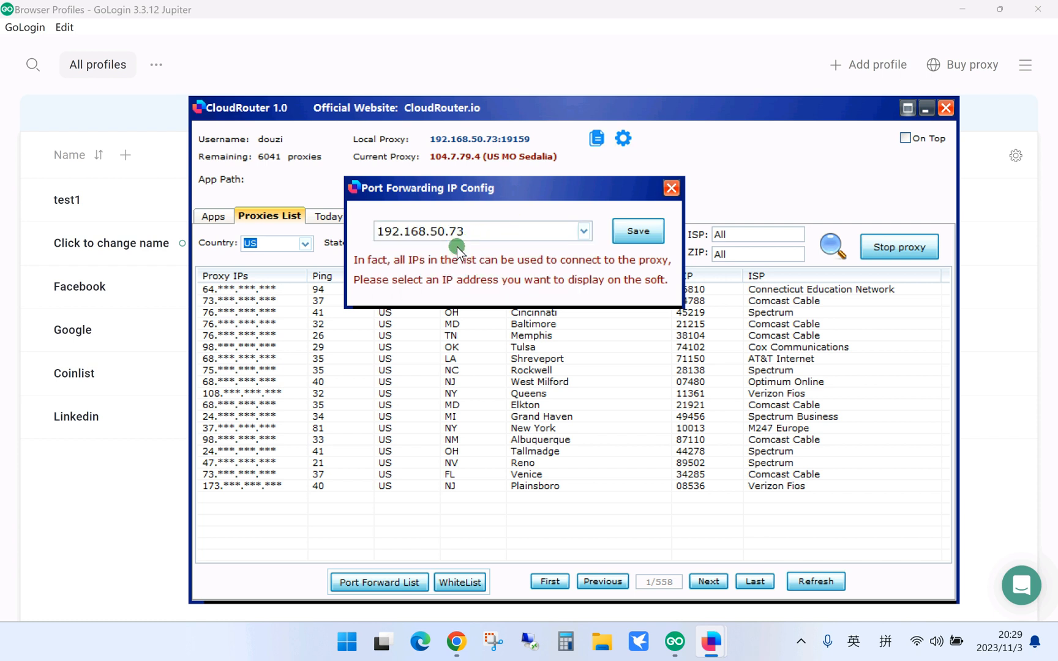
{"action": "left_click", "coordinate": [624, 233]}
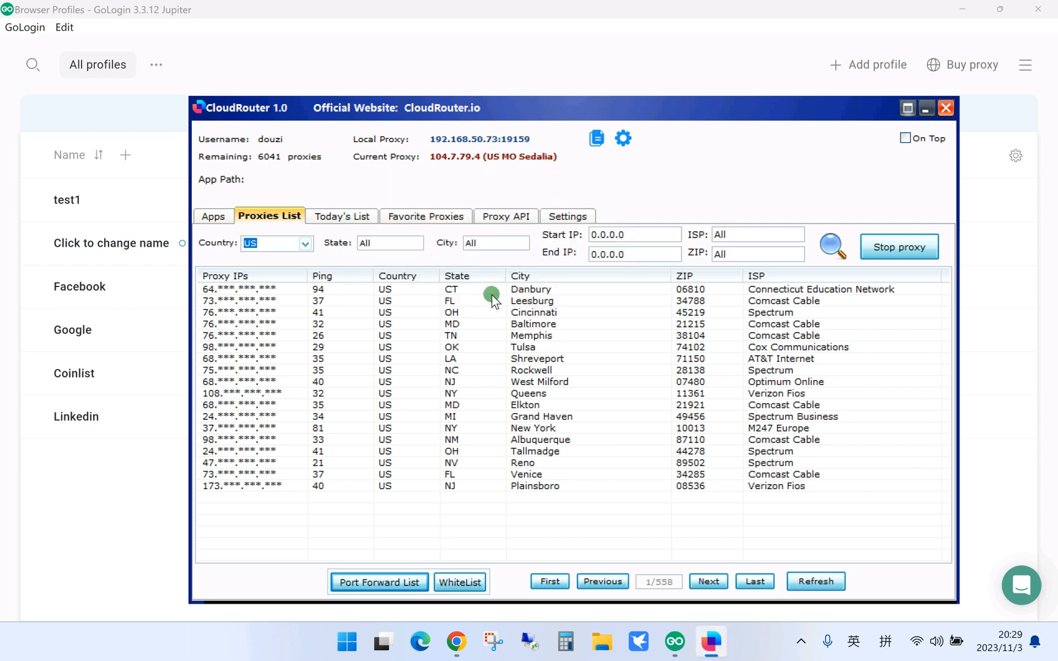